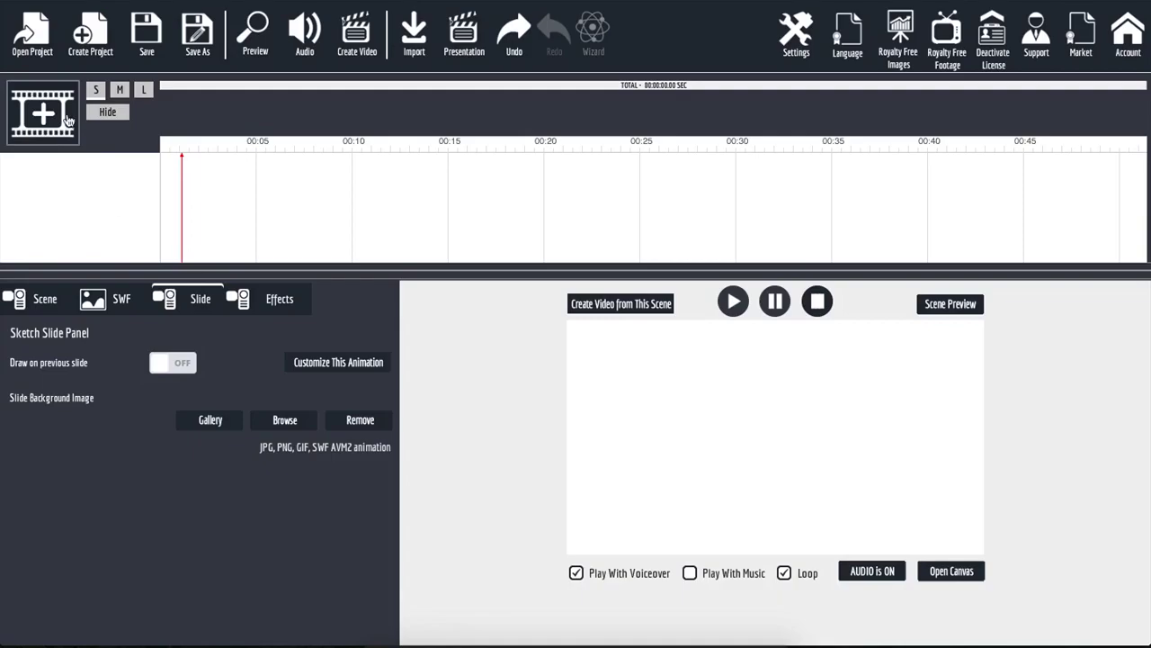
# - Create a new scene and start adding an Explaindio slide to its canvas
pyautogui.click(51, 120)
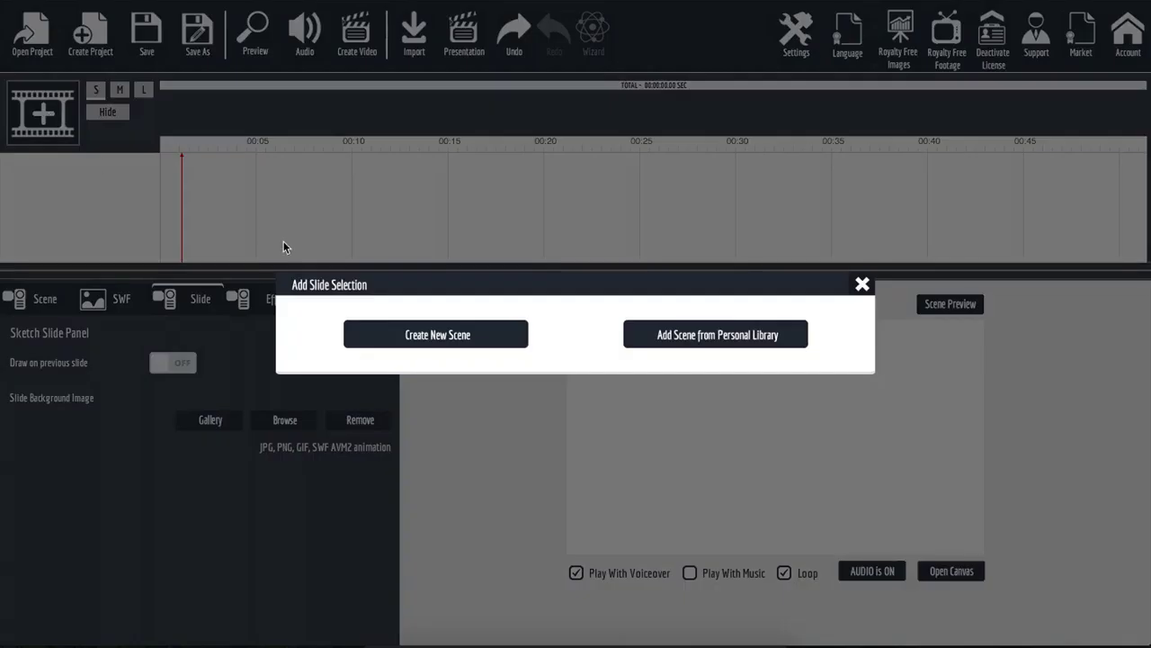
pyautogui.click(404, 338)
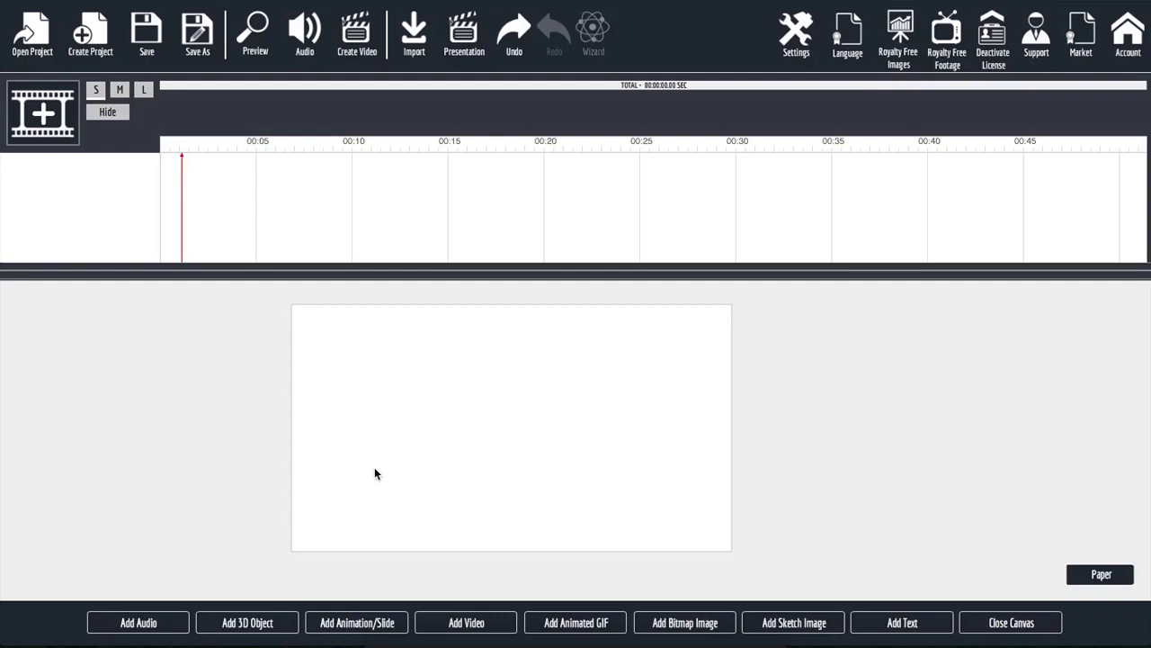
pyautogui.click(359, 627)
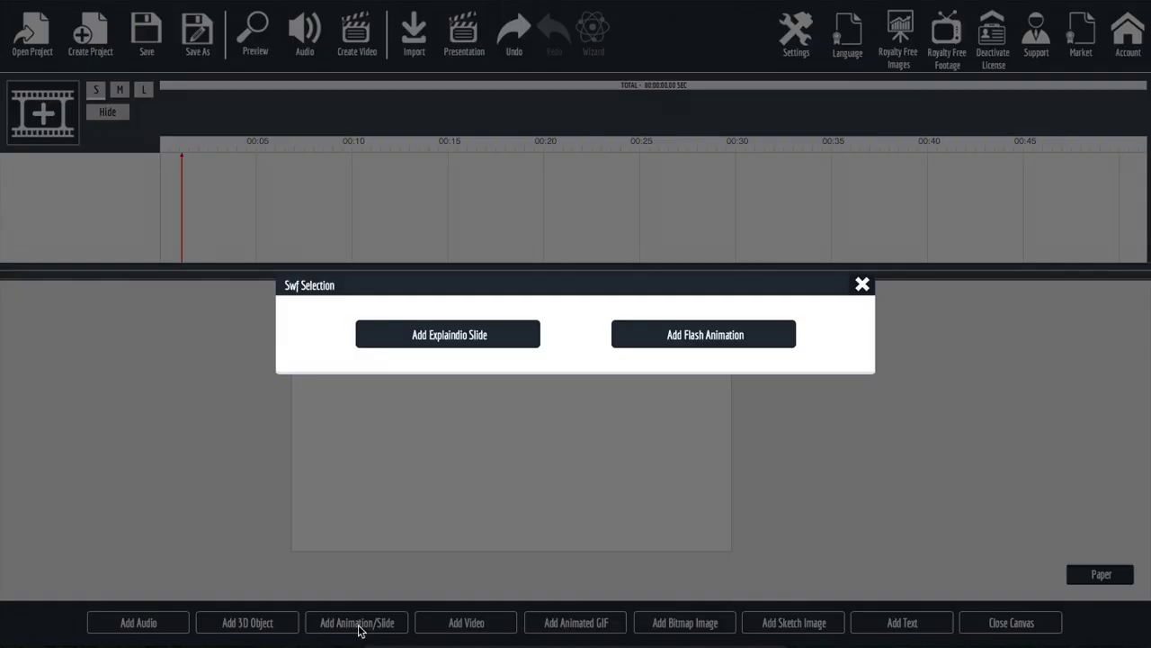
pyautogui.click(455, 345)
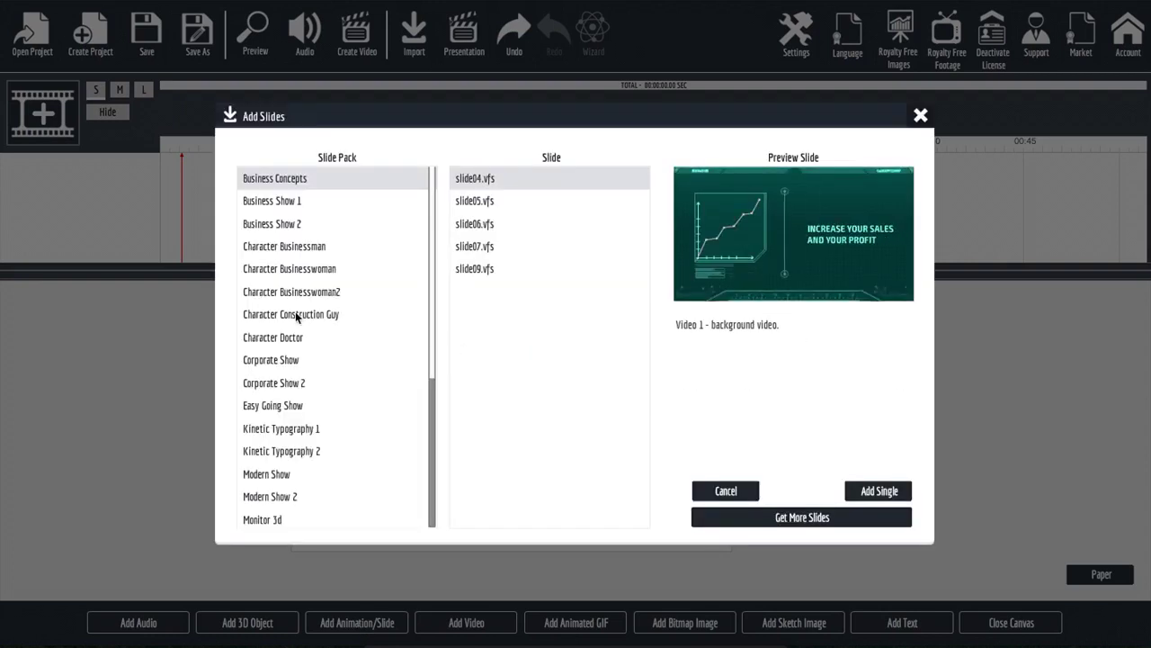
# - Preview slides from the Corporate Show 2 and Easy Going Show packs
pyautogui.scroll(-1, 296, 317)
pyautogui.click(297, 356)
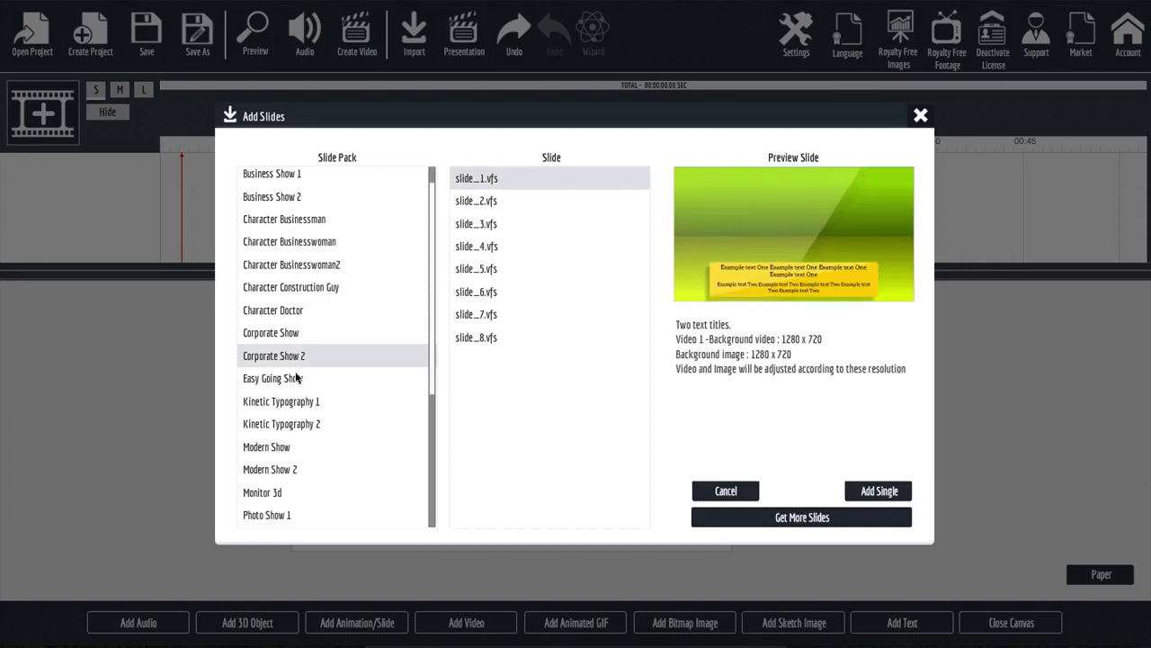
pyautogui.click(295, 398)
pyautogui.click(299, 380)
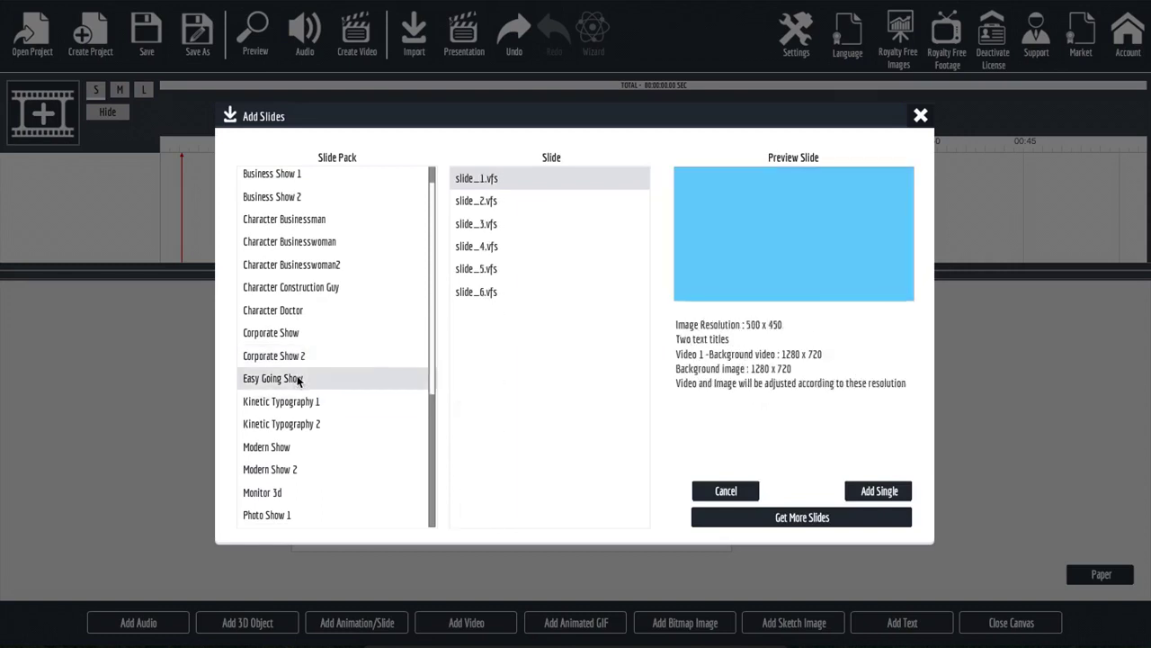
pyautogui.click(496, 200)
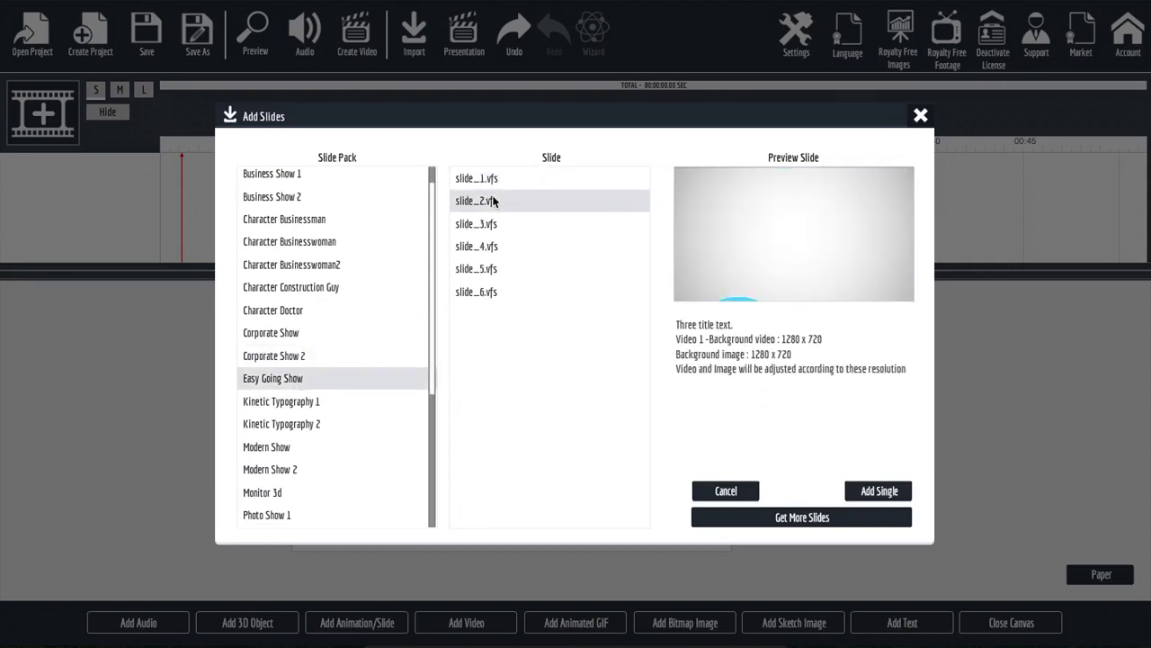
pyautogui.click(502, 243)
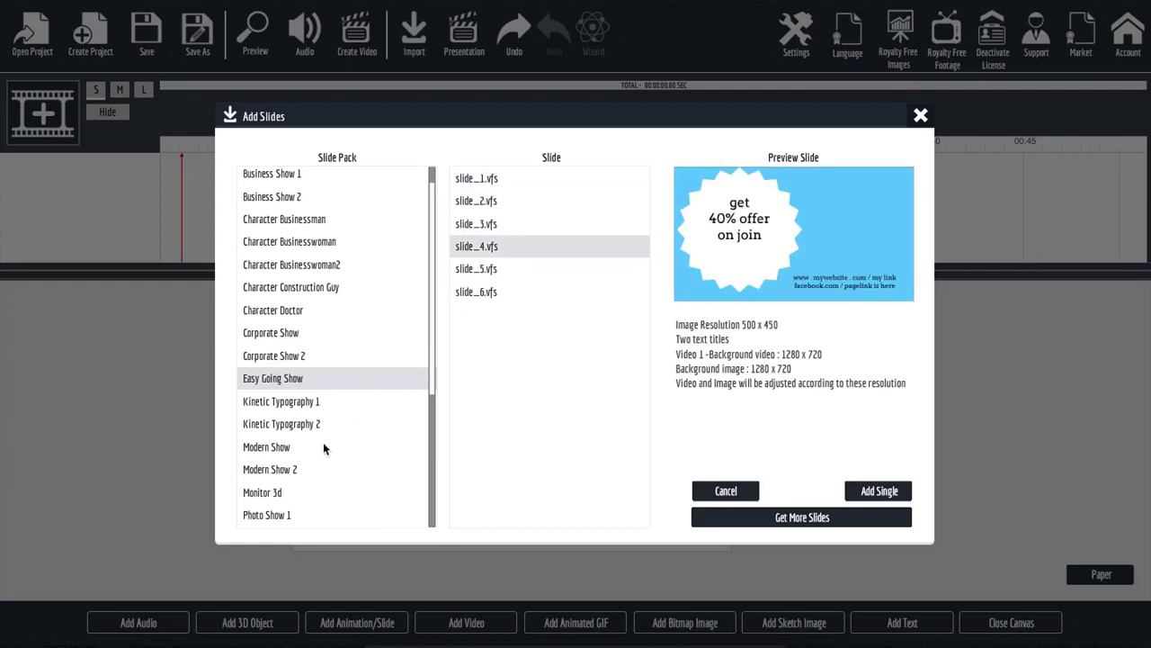
# - Add slide_2.vfs from the Monitor 3d pack to the scene without sketching and close the canvas
pyautogui.click(294, 493)
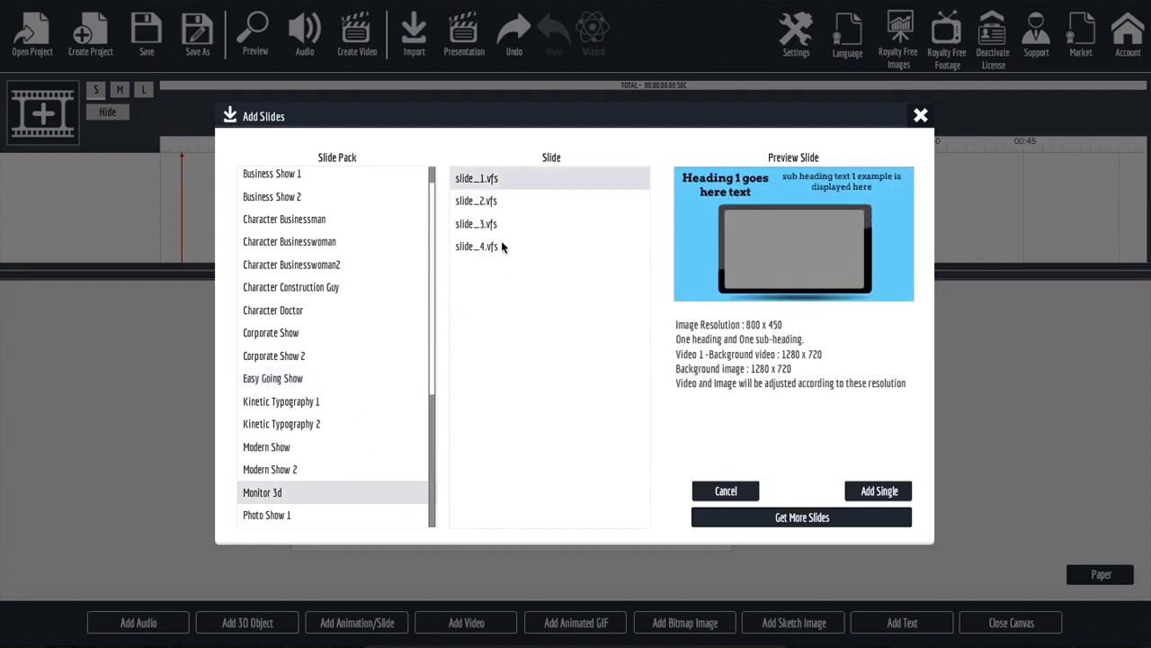
pyautogui.click(509, 199)
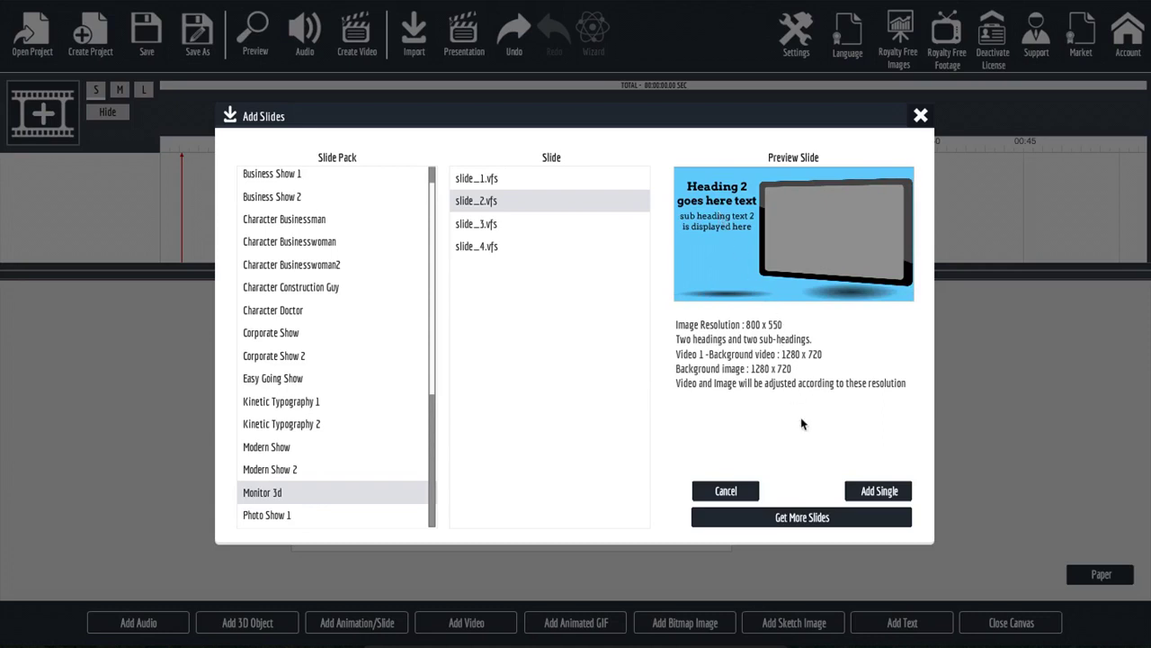
pyautogui.click(865, 492)
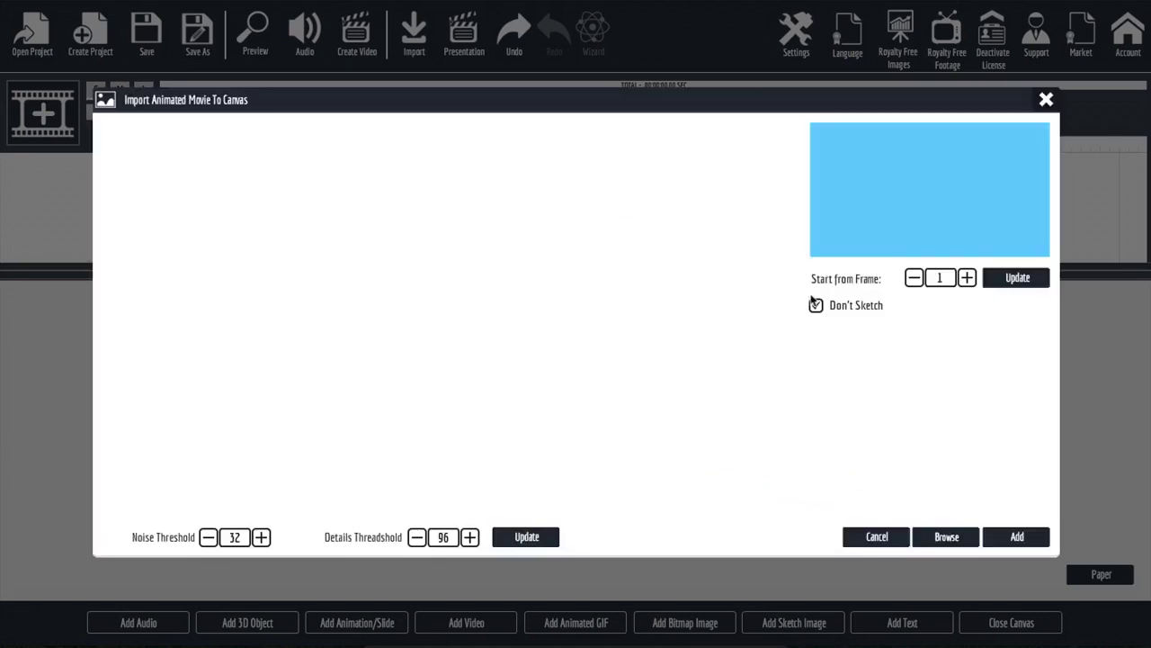
pyautogui.click(1009, 537)
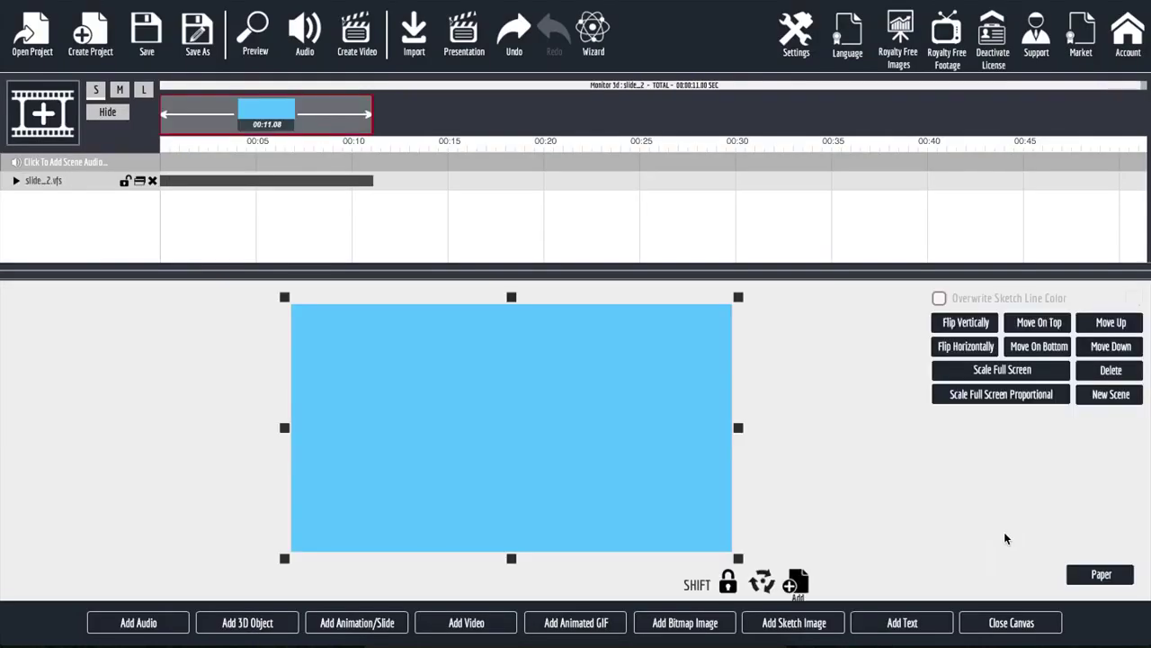
pyautogui.click(1000, 627)
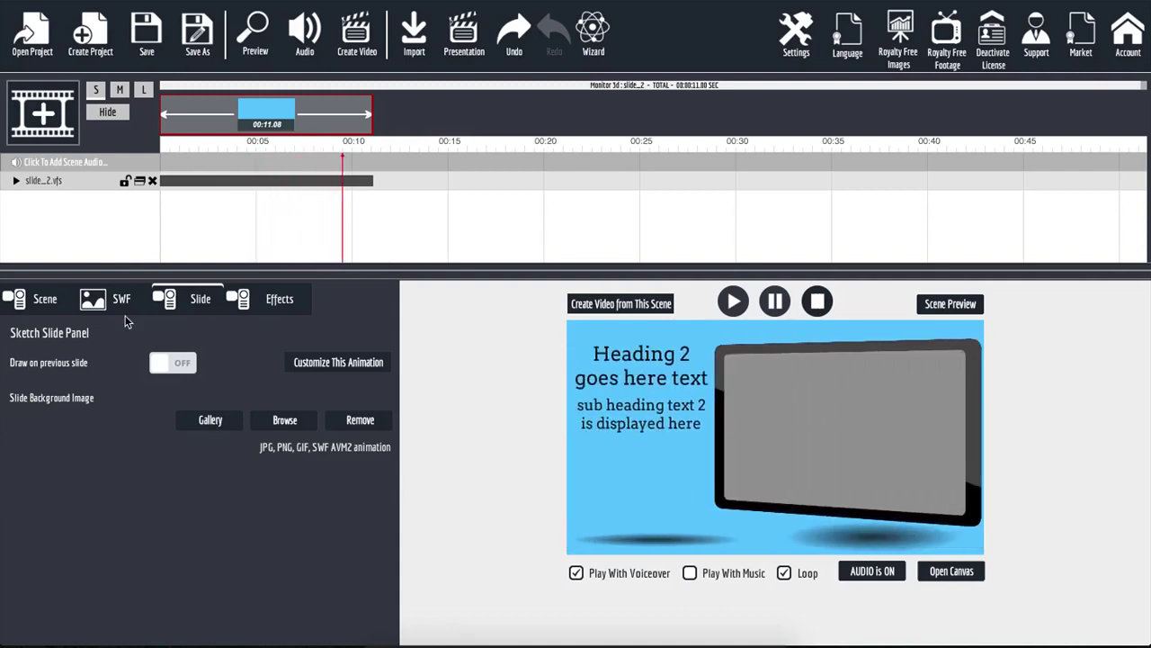
# - Open the slide's animation for customization and review the contents of Text Areas 2, 3 and 4
pyautogui.click(47, 300)
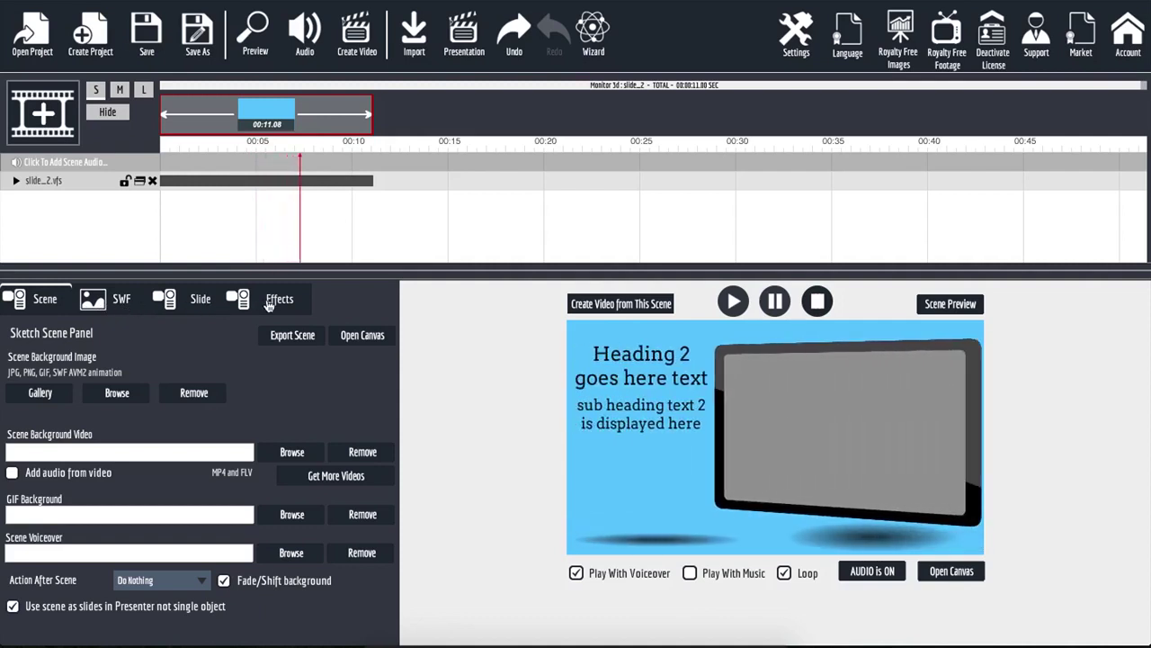
pyautogui.click(192, 306)
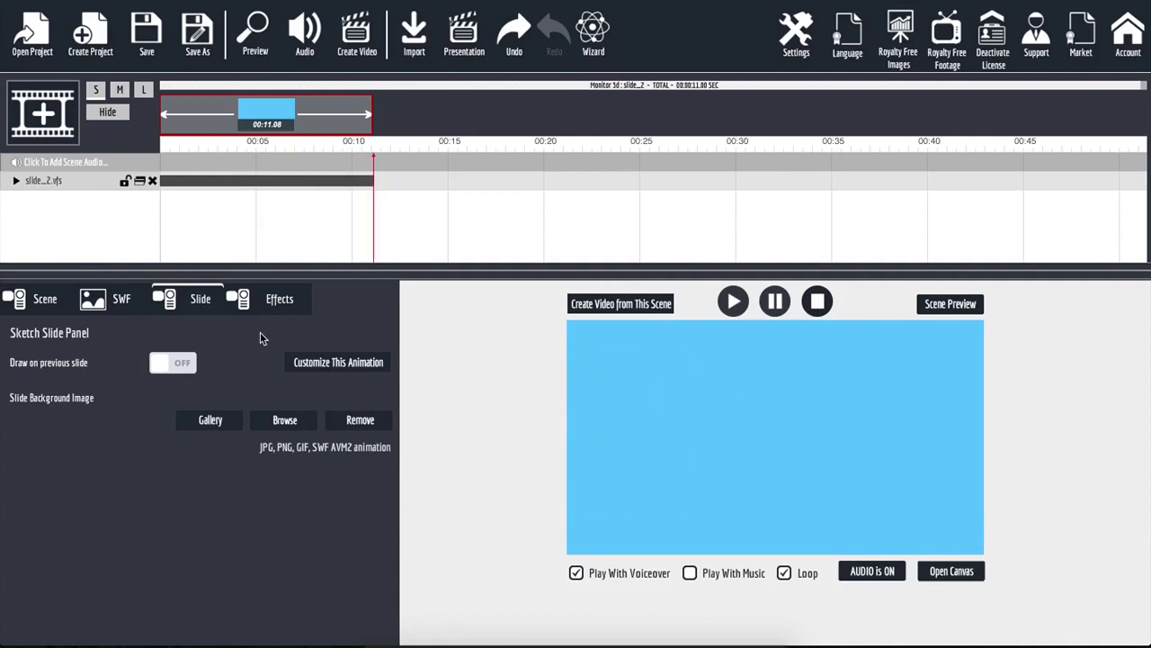
pyautogui.click(342, 364)
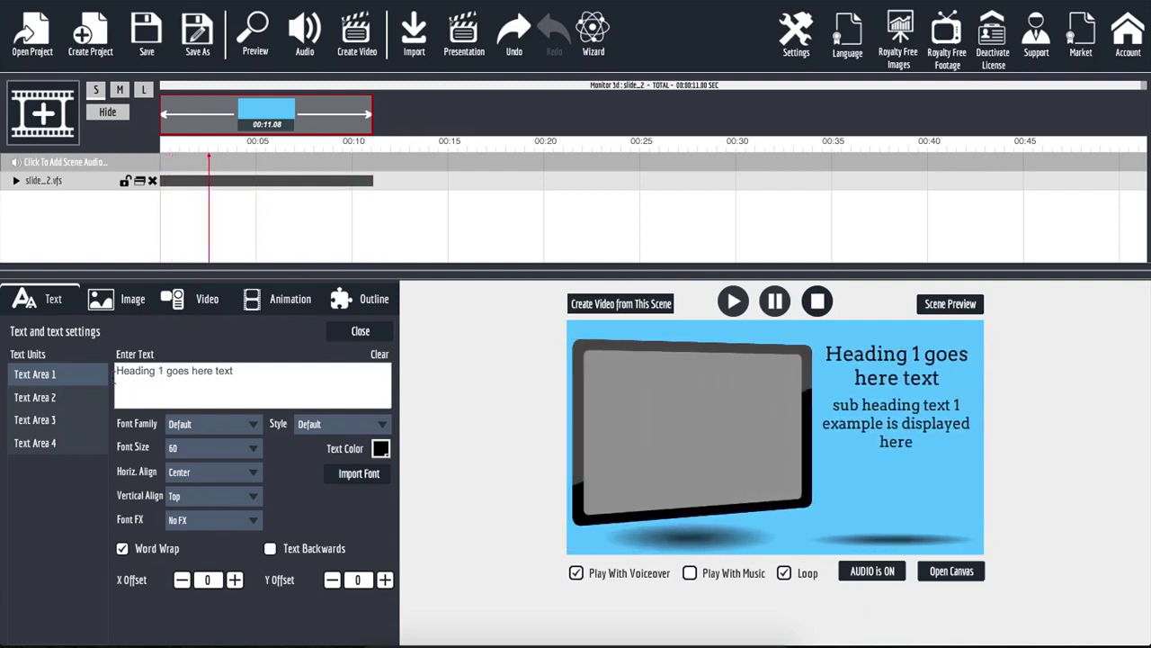
pyautogui.click(72, 396)
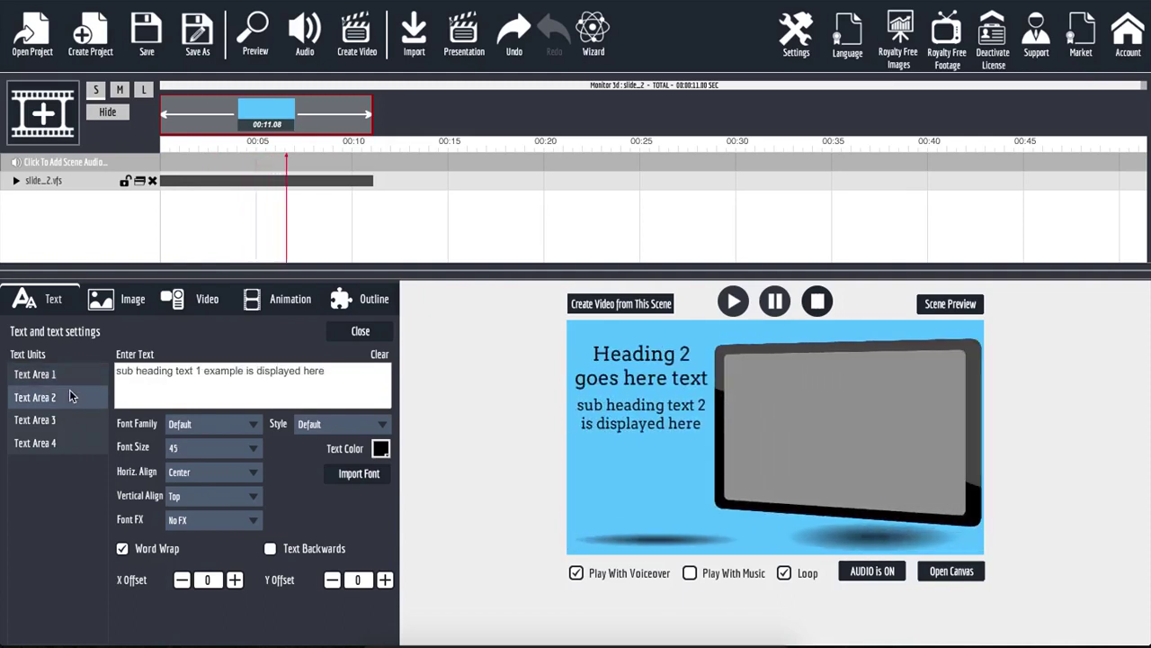
pyautogui.click(69, 424)
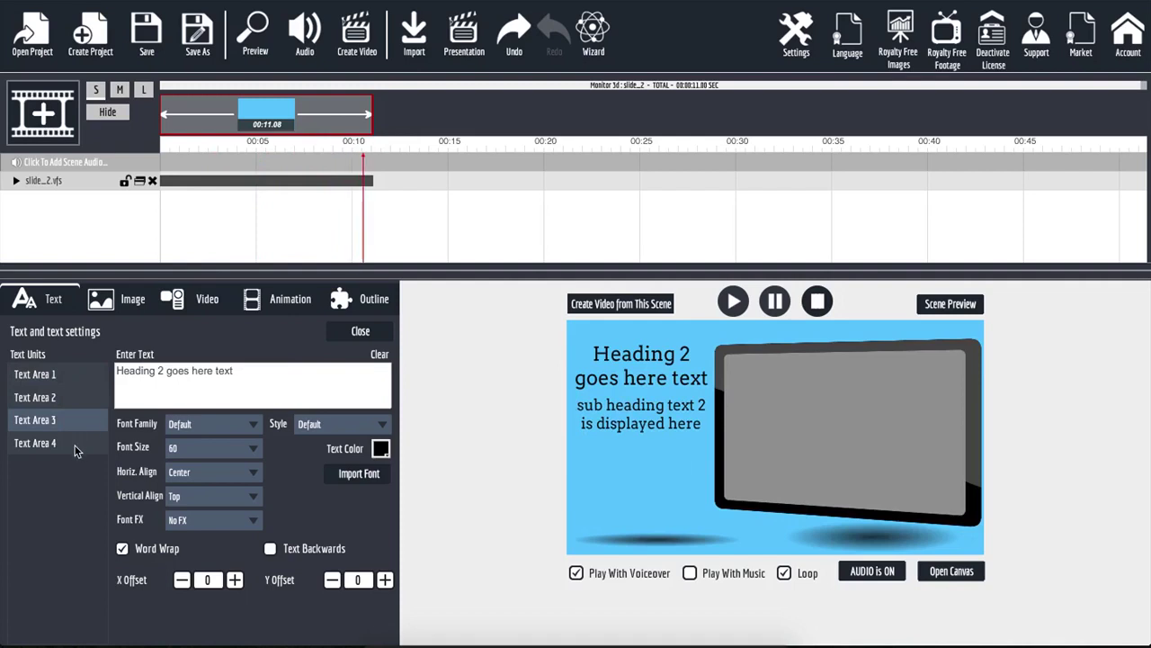
pyautogui.click(45, 443)
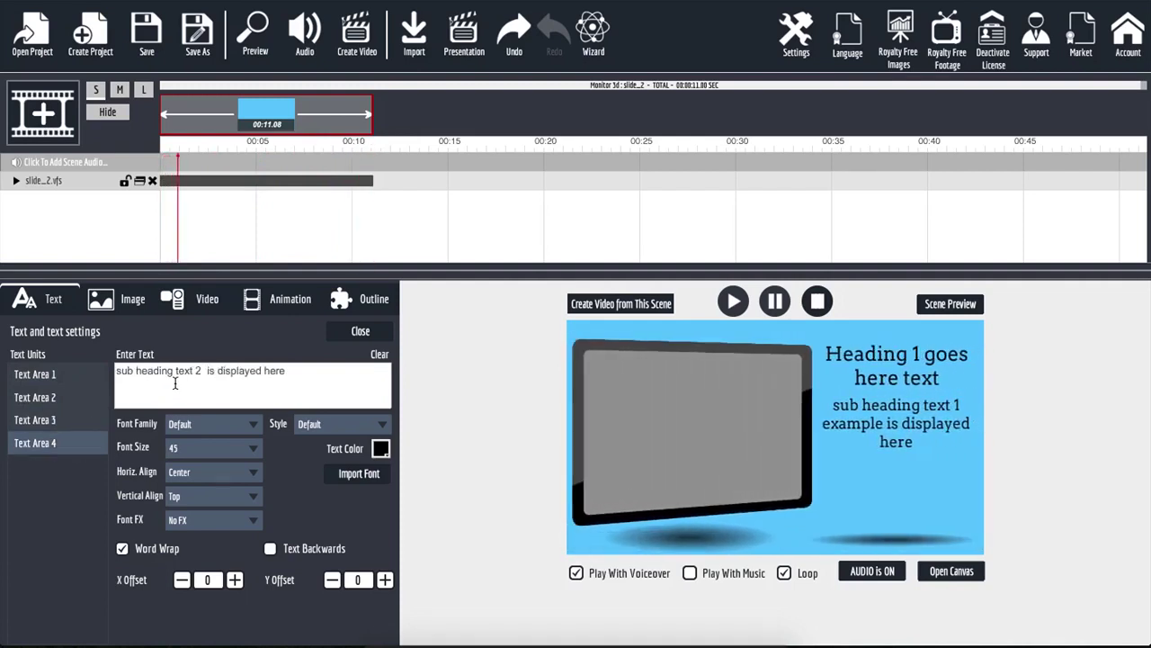
# - Replace the text of Text Area 1 with "My Headline"
pyautogui.click(51, 373)
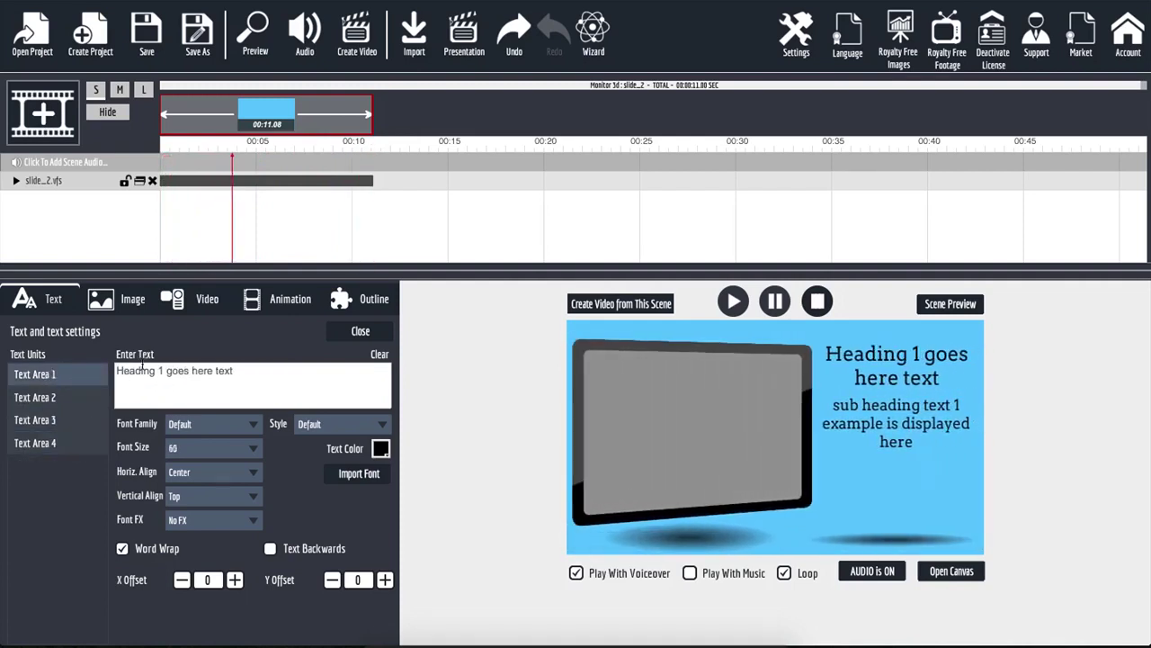
pyautogui.moveTo(249, 373); pyautogui.dragTo(117, 375)
pyautogui.write('My Headline')
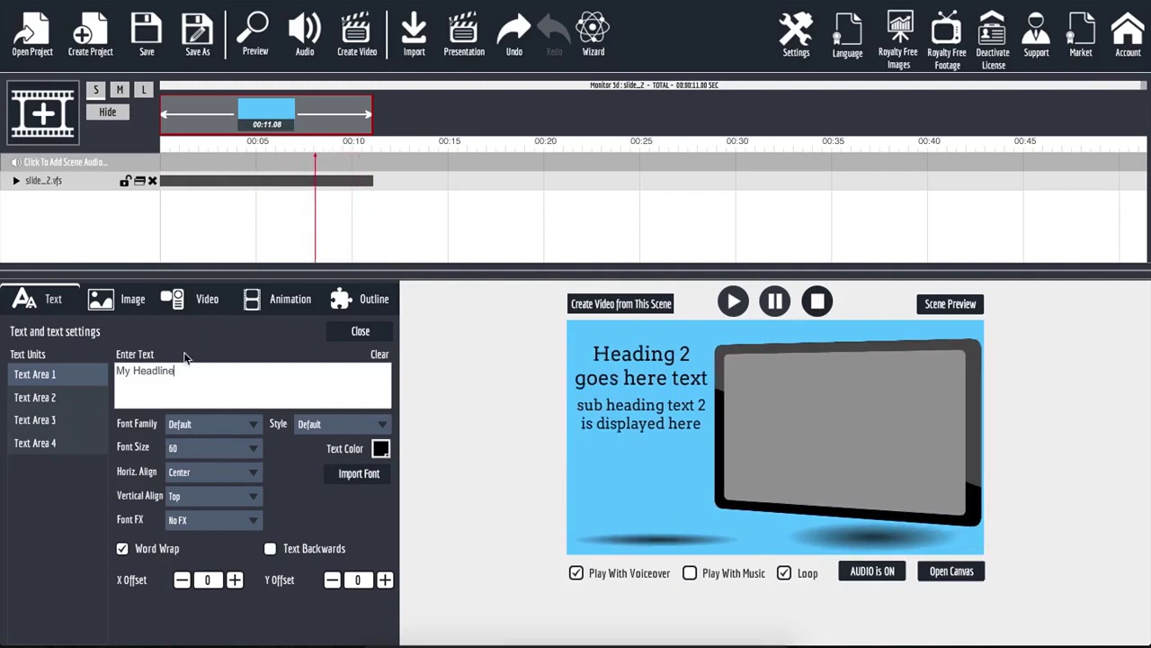
# - Fill Image Area 1 of the slide with bg1.jpg from the Desktop
pyautogui.click(118, 309)
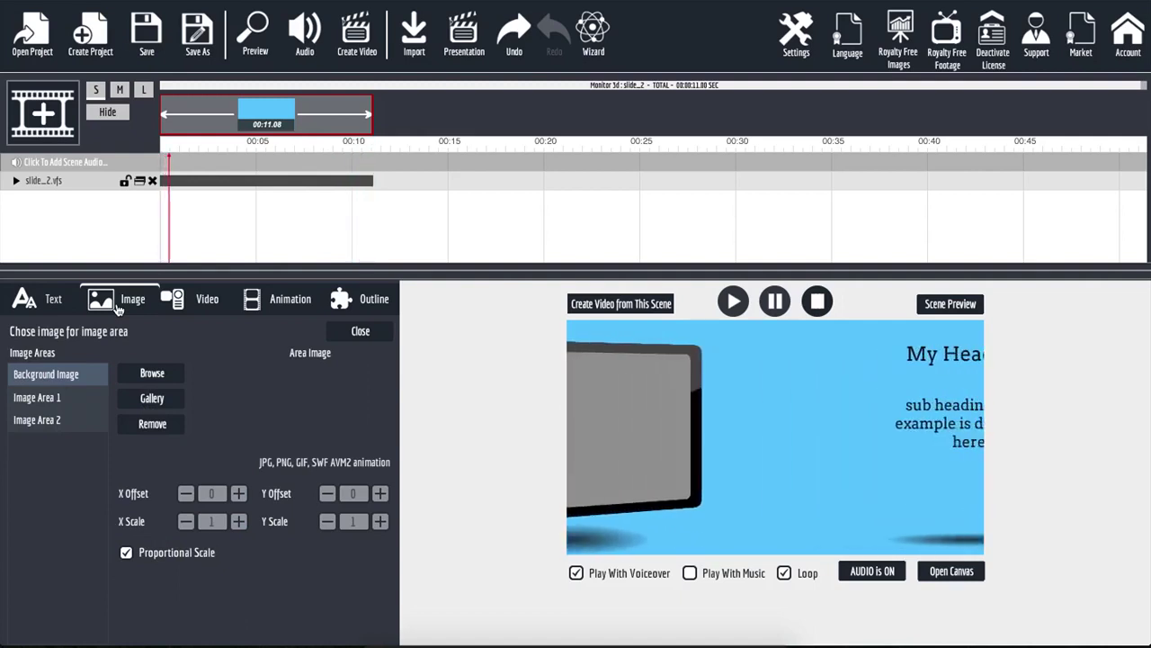
pyautogui.click(65, 399)
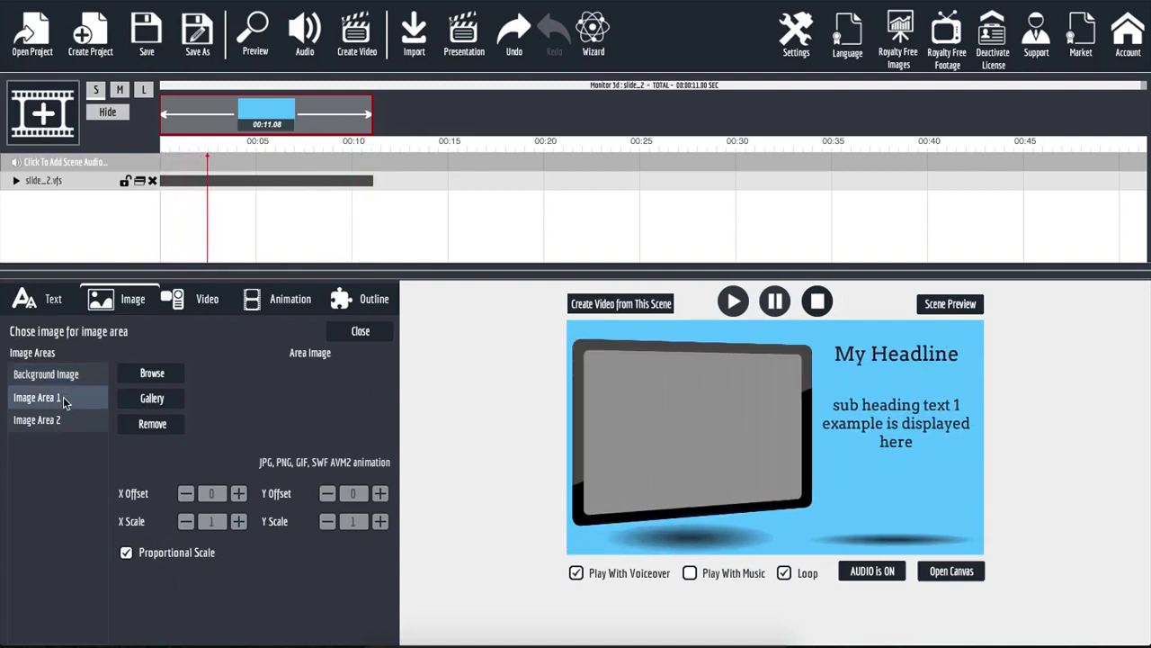
pyautogui.click(60, 421)
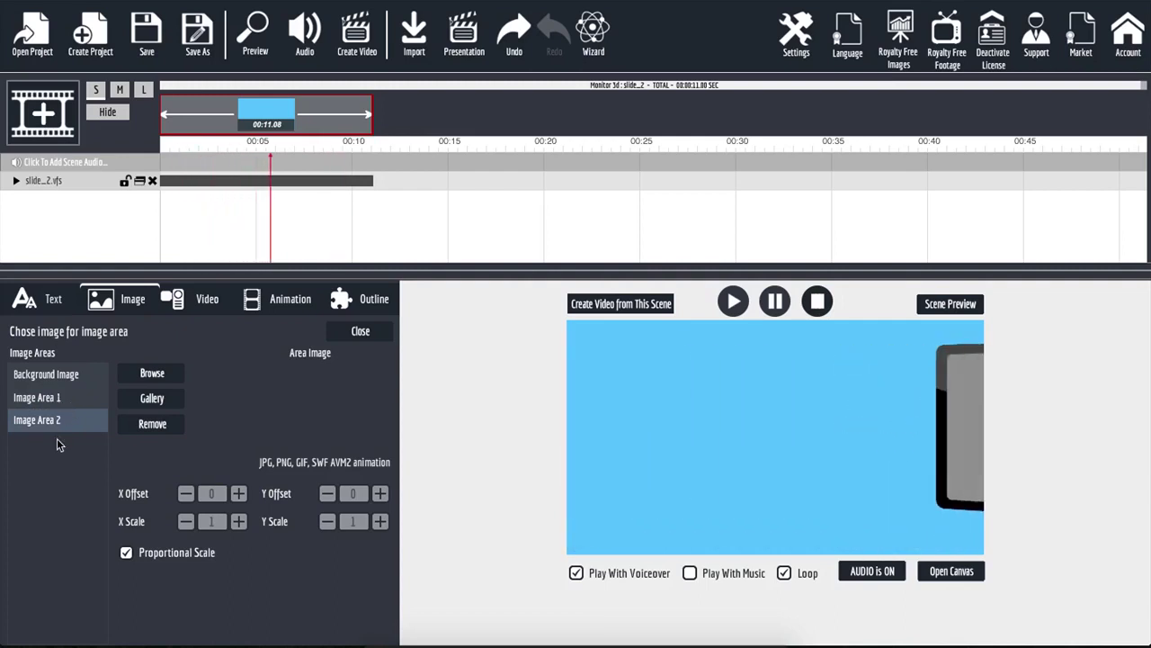
pyautogui.click(64, 397)
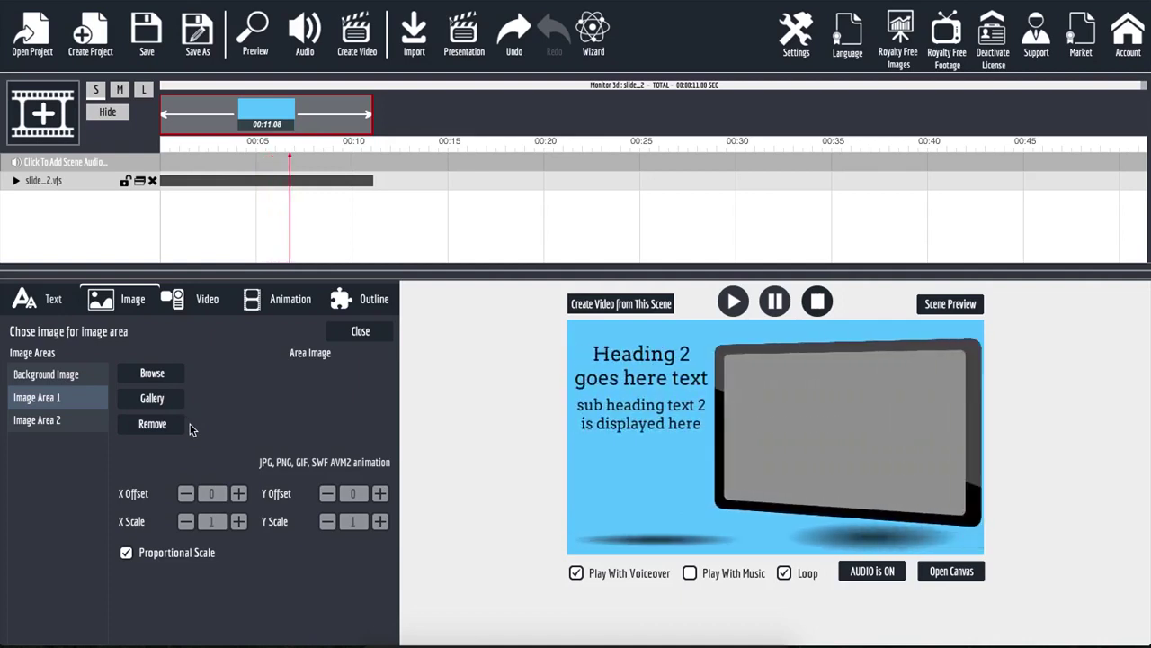
pyautogui.click(161, 378)
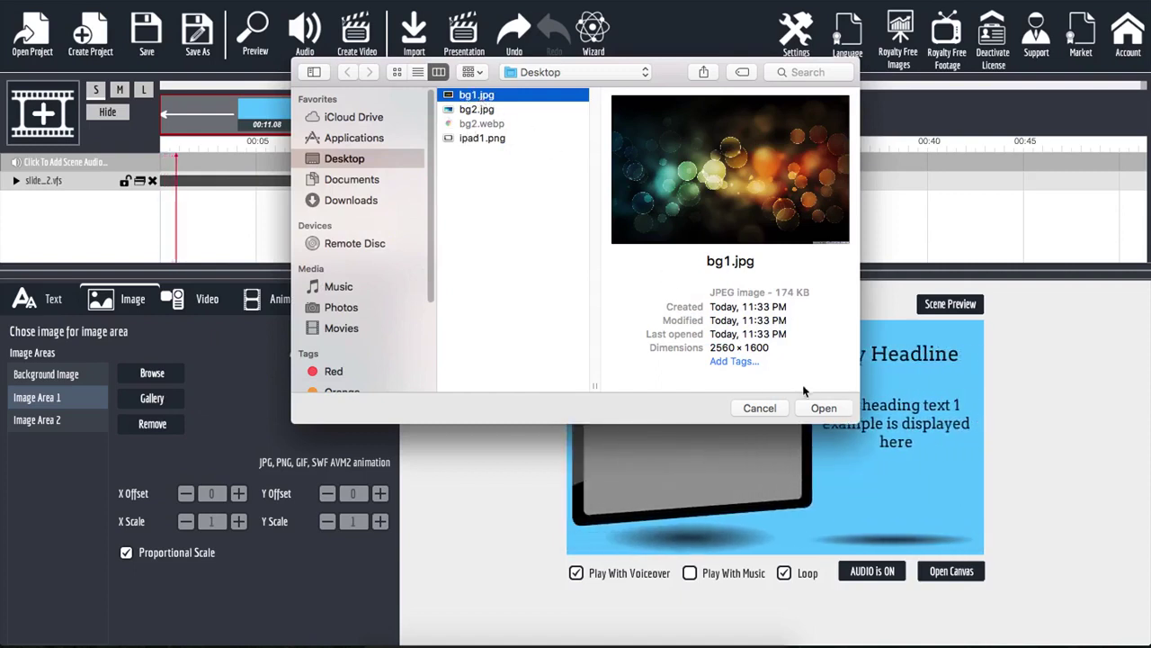
pyautogui.click(821, 408)
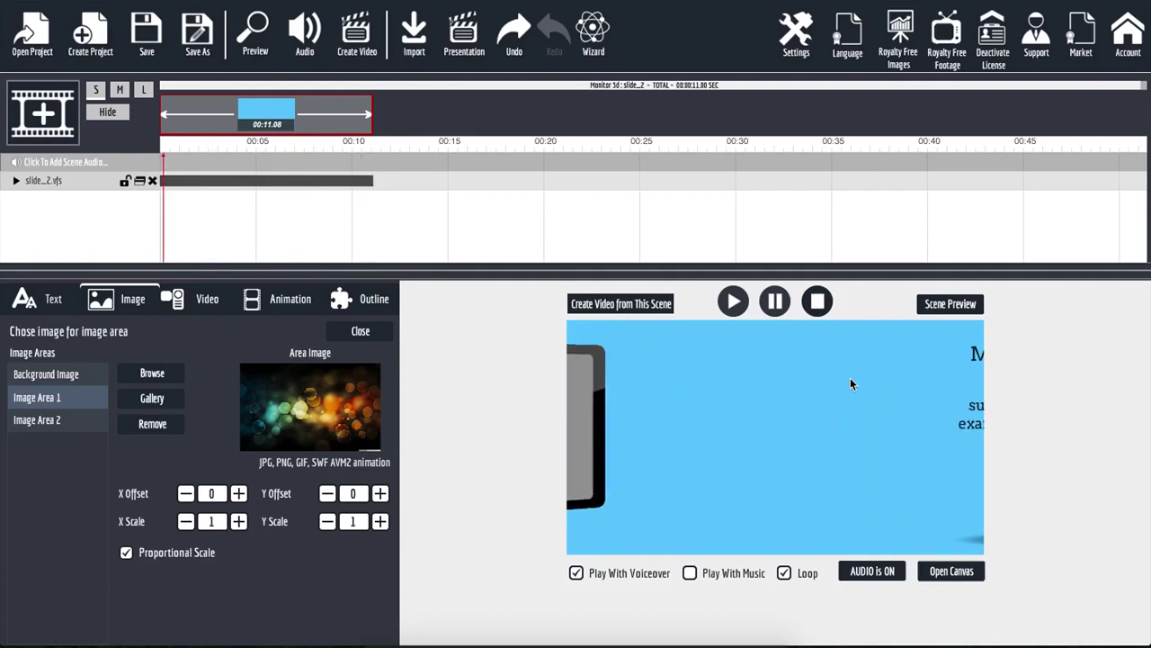
# - Fill Image Area 2 of the slide with bg2.jpg from the Desktop
pyautogui.click(43, 421)
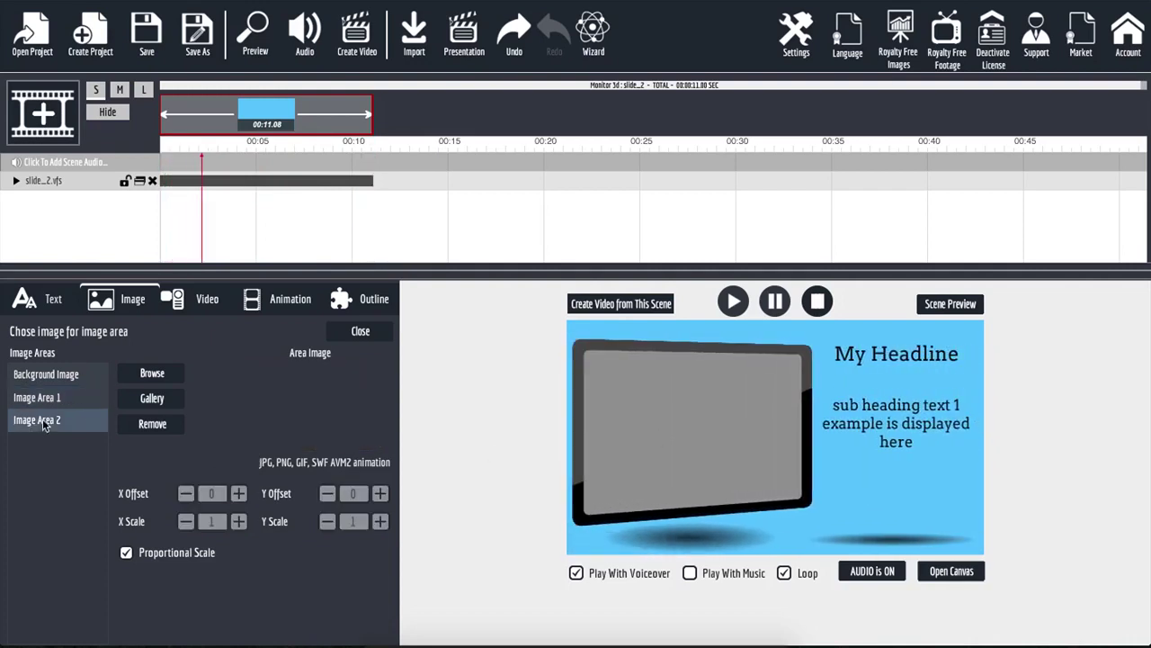
pyautogui.click(152, 372)
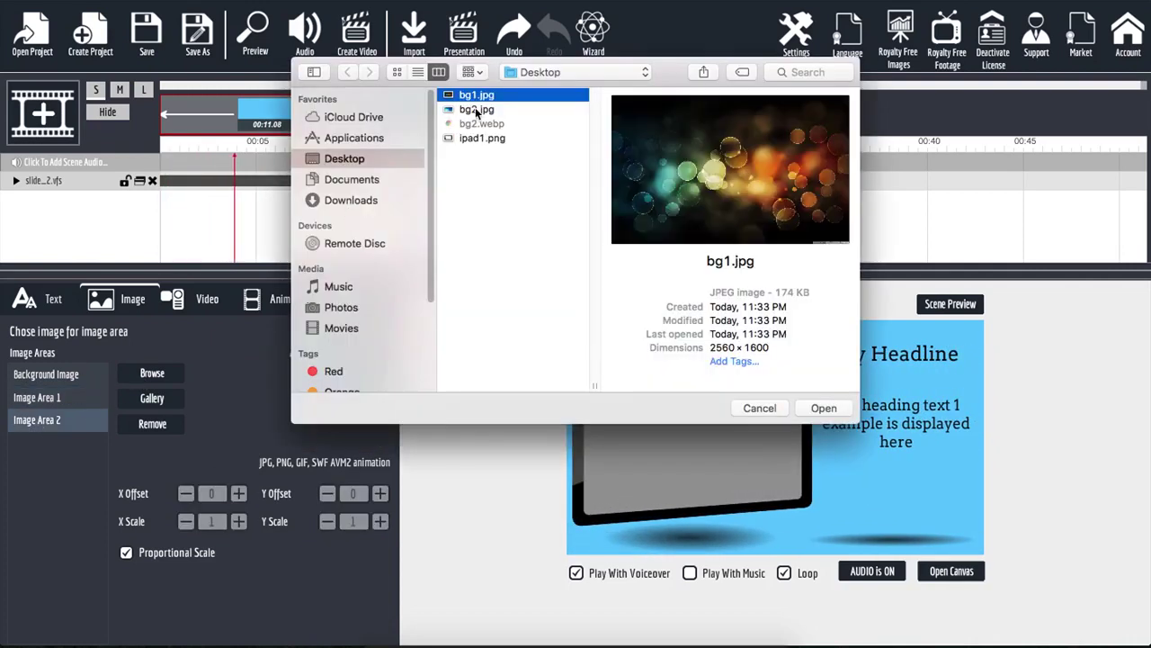
pyautogui.click(476, 110)
pyautogui.click(814, 405)
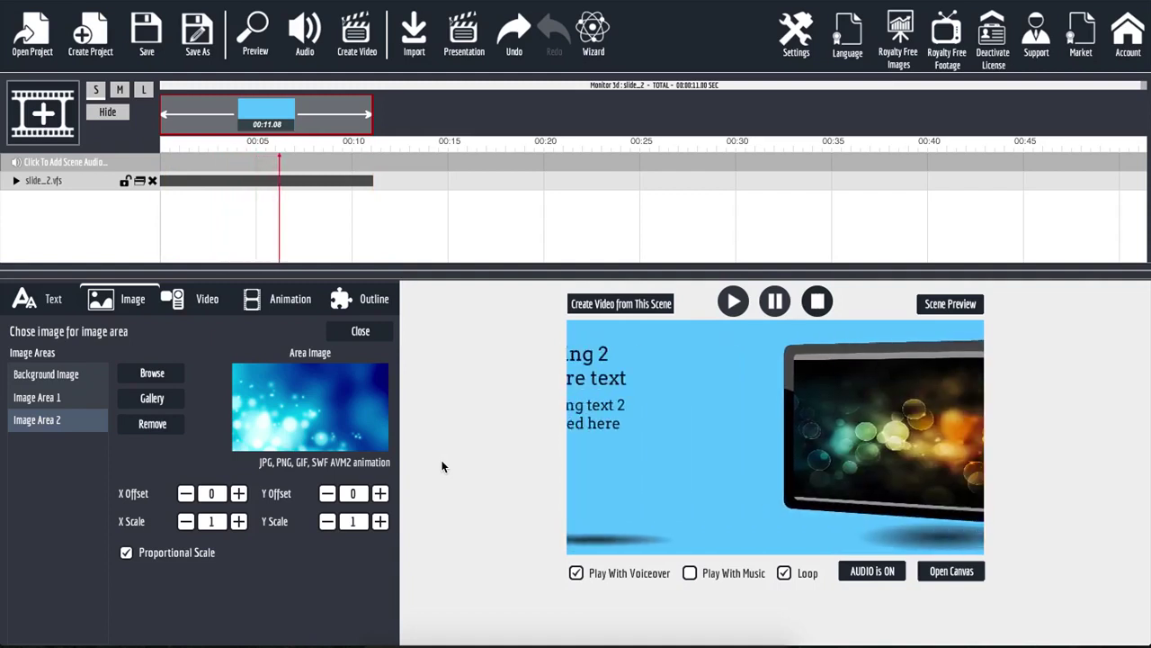
# - Remove the image from Image Area 2 and put Direction_animation.swf from the Character Doctor gallery folder there instead
pyautogui.click(158, 431)
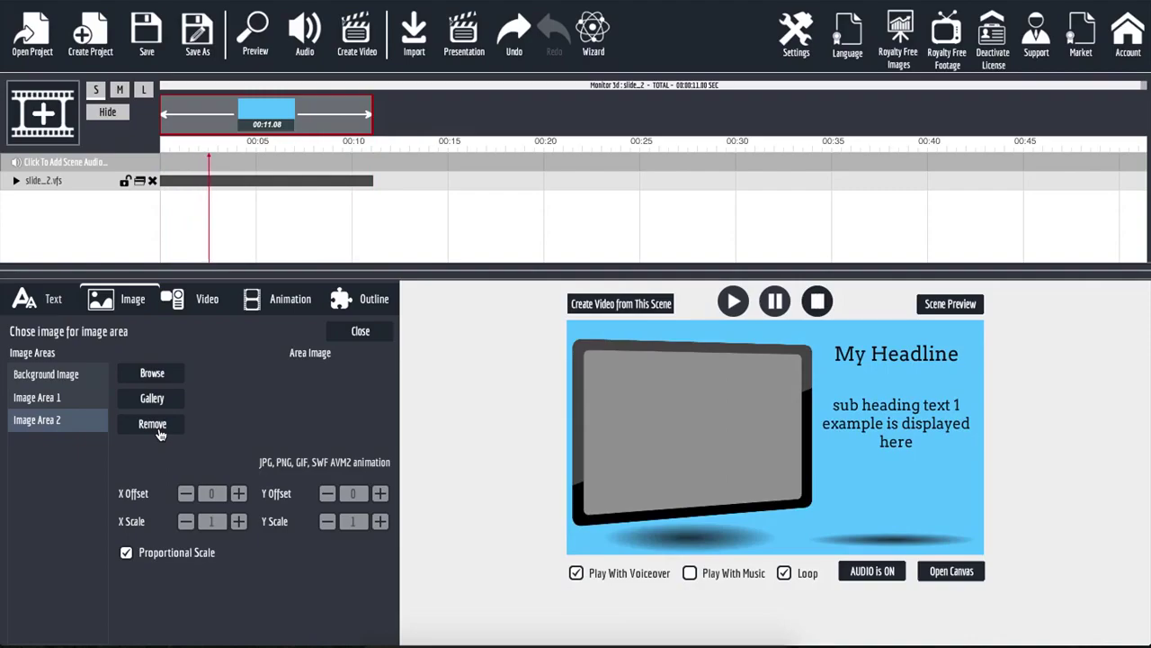
pyautogui.click(151, 398)
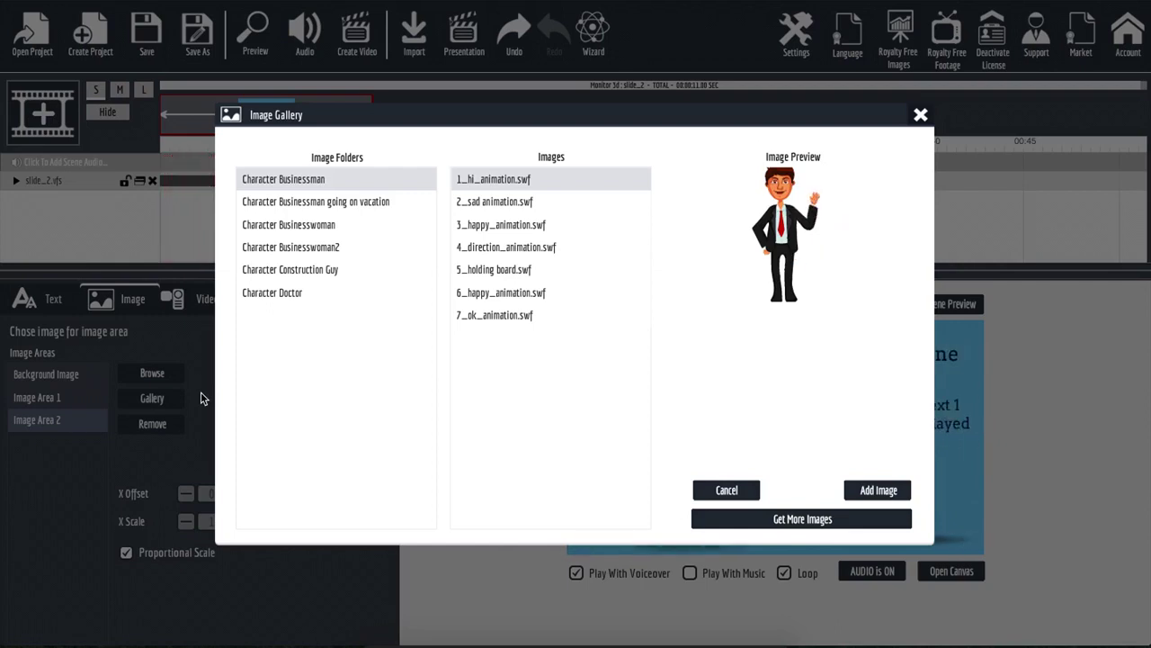
pyautogui.click(326, 225)
pyautogui.click(302, 292)
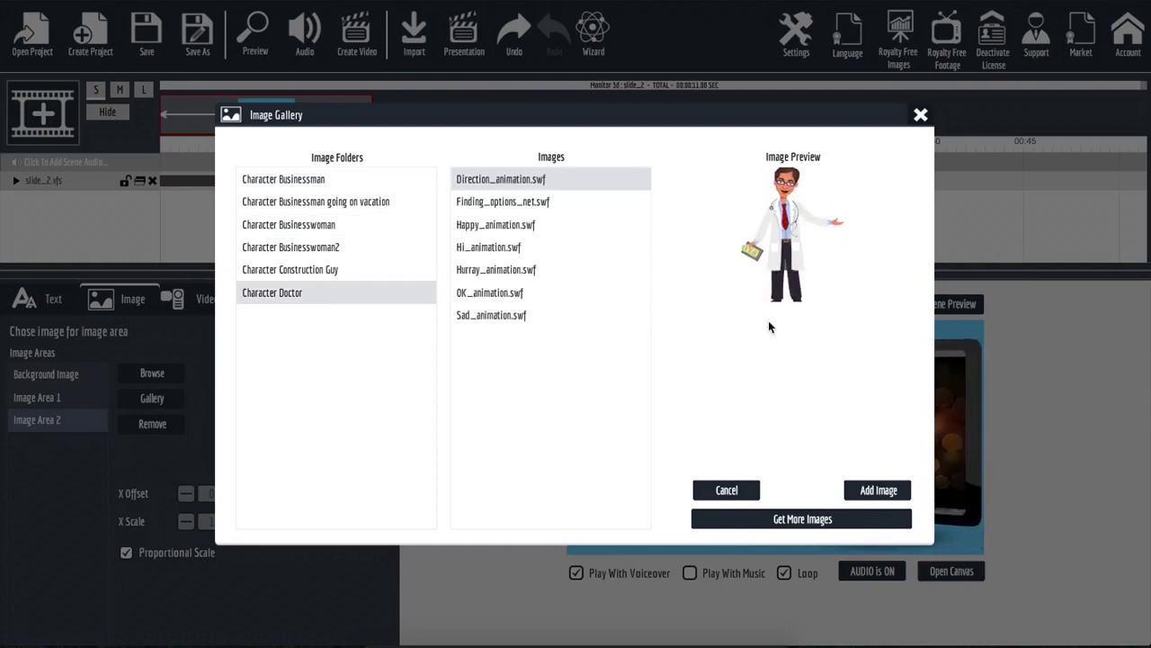
pyautogui.click(877, 491)
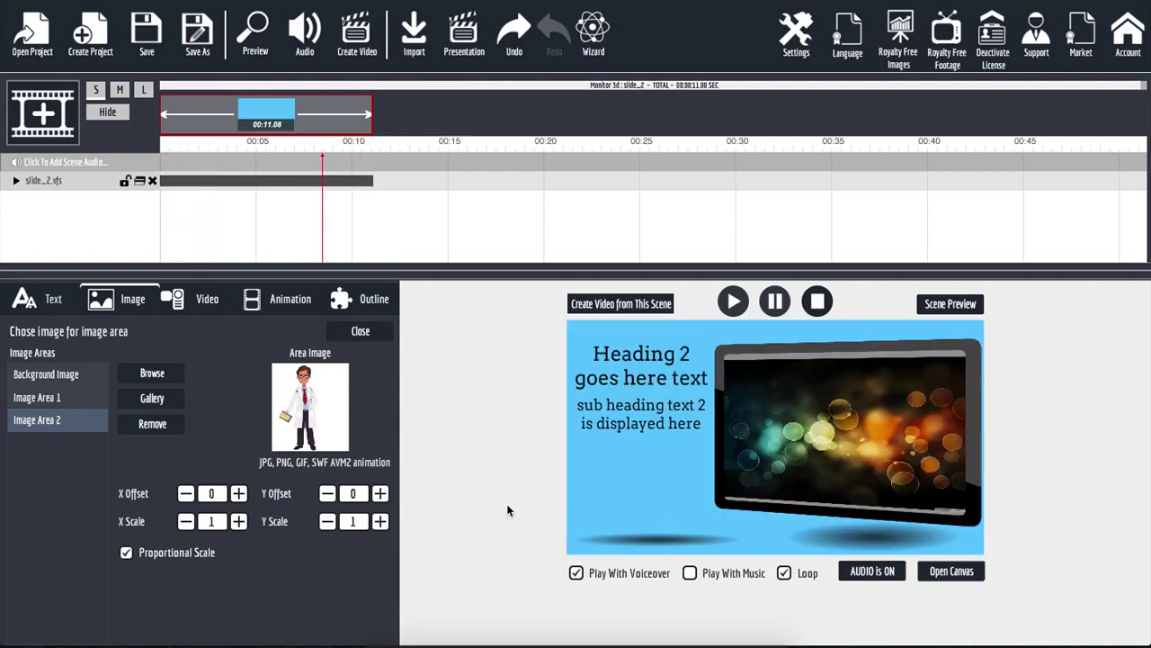
# - Try bg2.jpg from the Desktop as the slide's background image, and remove it again
pyautogui.click(68, 378)
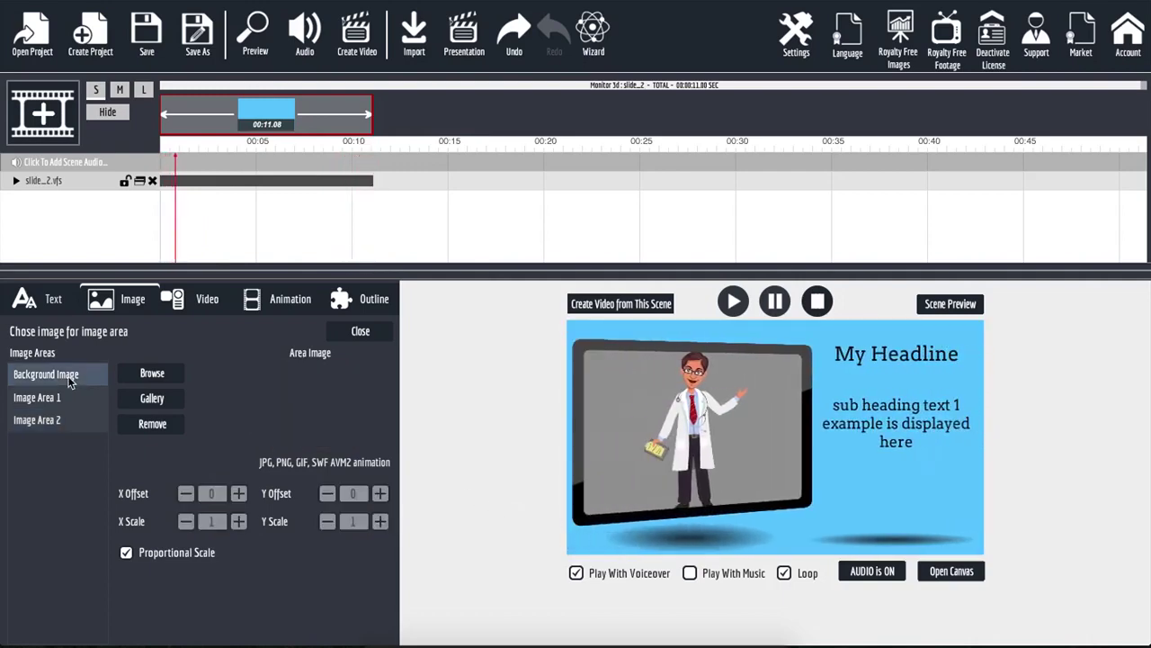
pyautogui.click(149, 374)
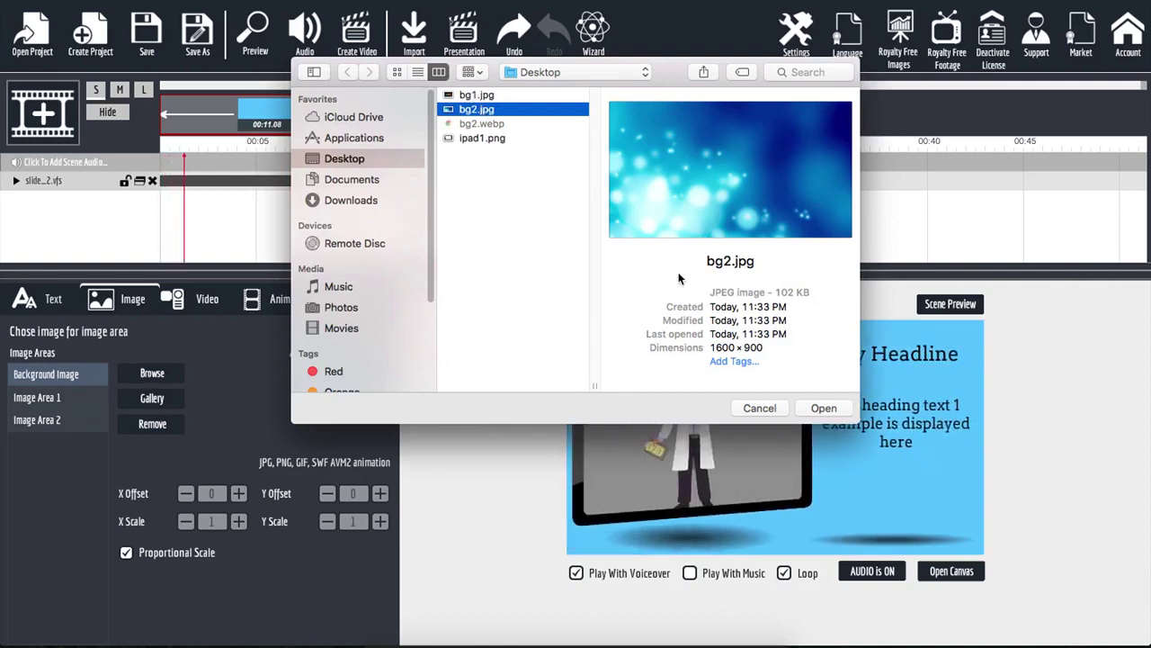
pyautogui.click(823, 407)
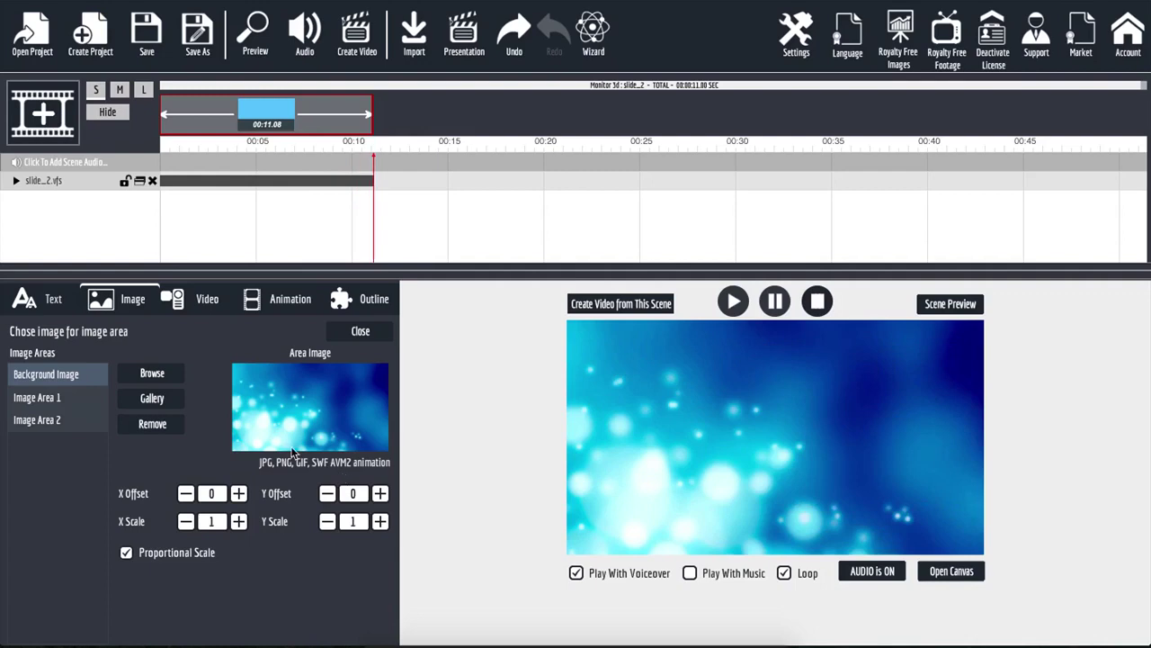
pyautogui.click(153, 424)
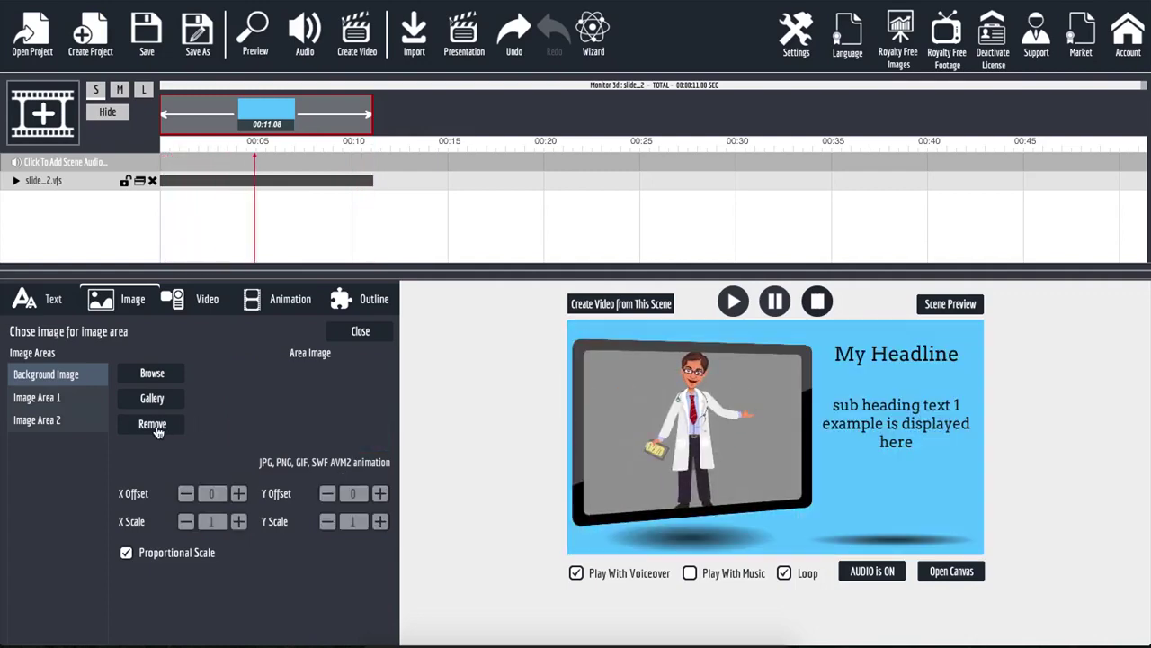
# - Try a sample video in Video Area 1, toggle adding its audio on and off, and remove the video
pyautogui.click(196, 306)
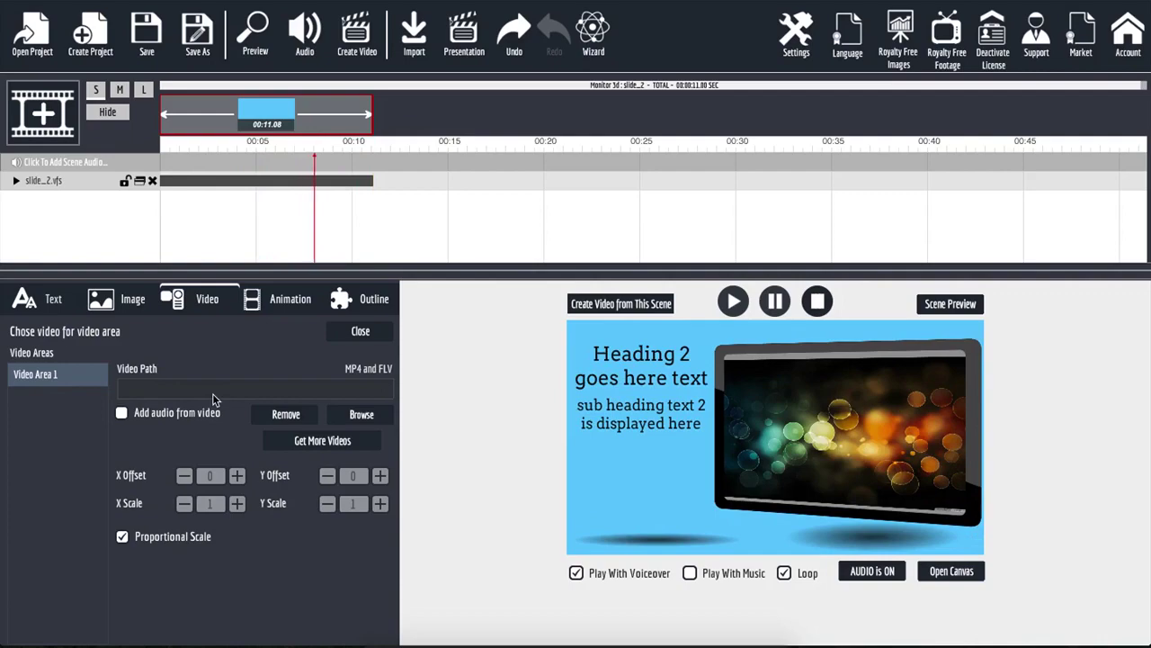
pyautogui.click(360, 415)
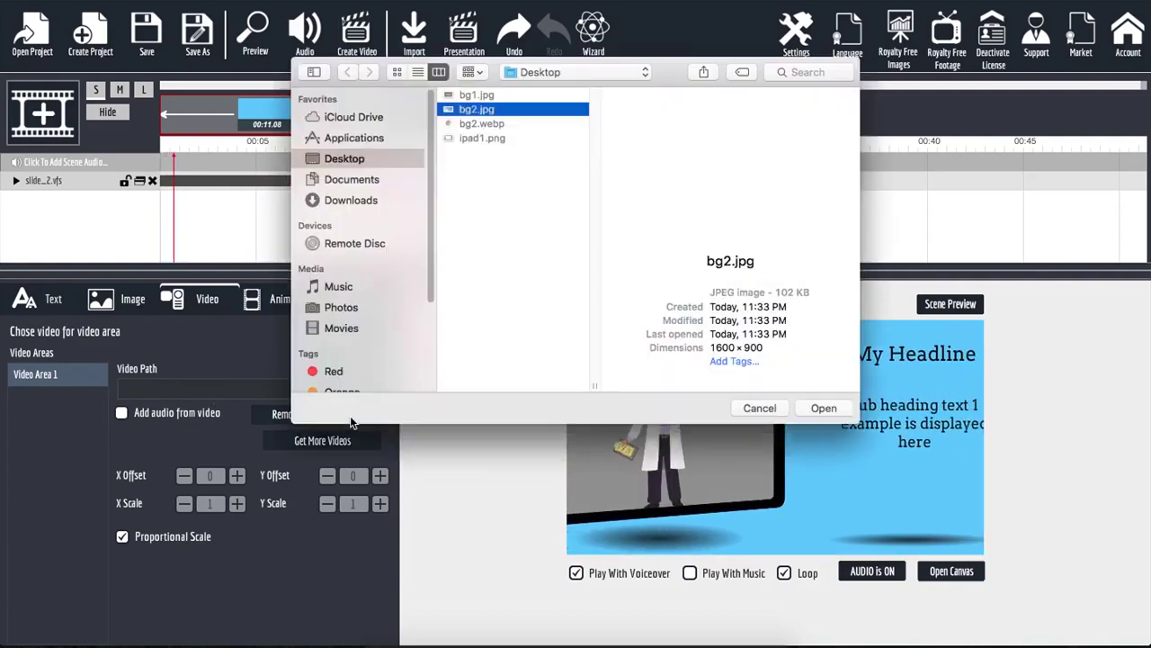
pyautogui.press('Return')
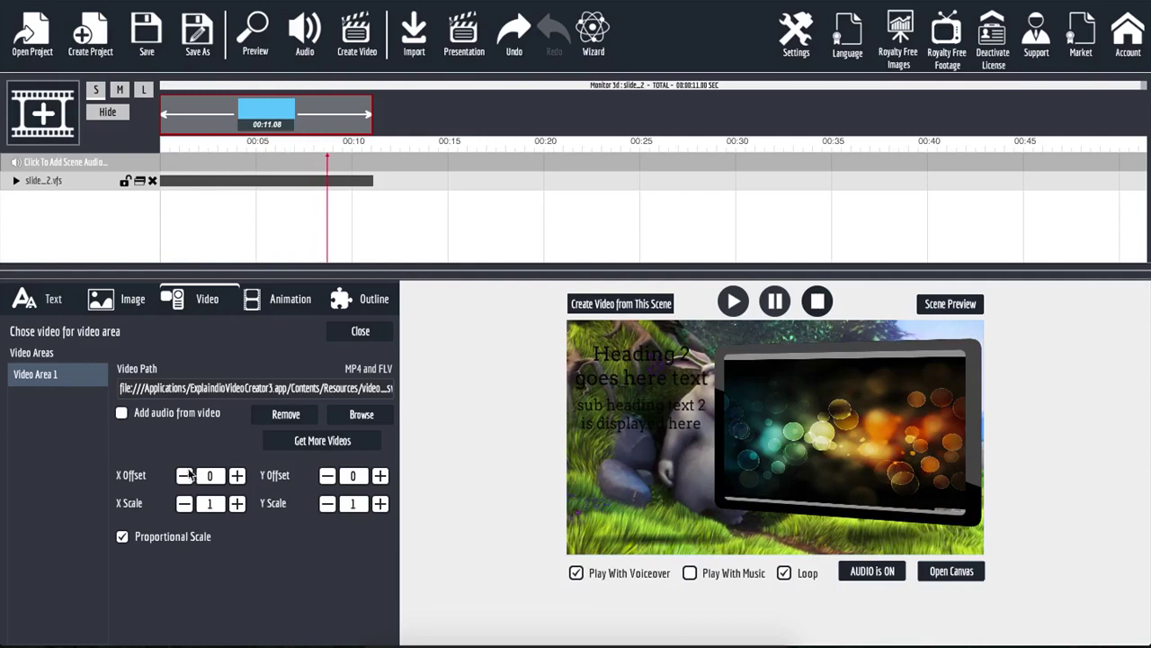
pyautogui.click(122, 414)
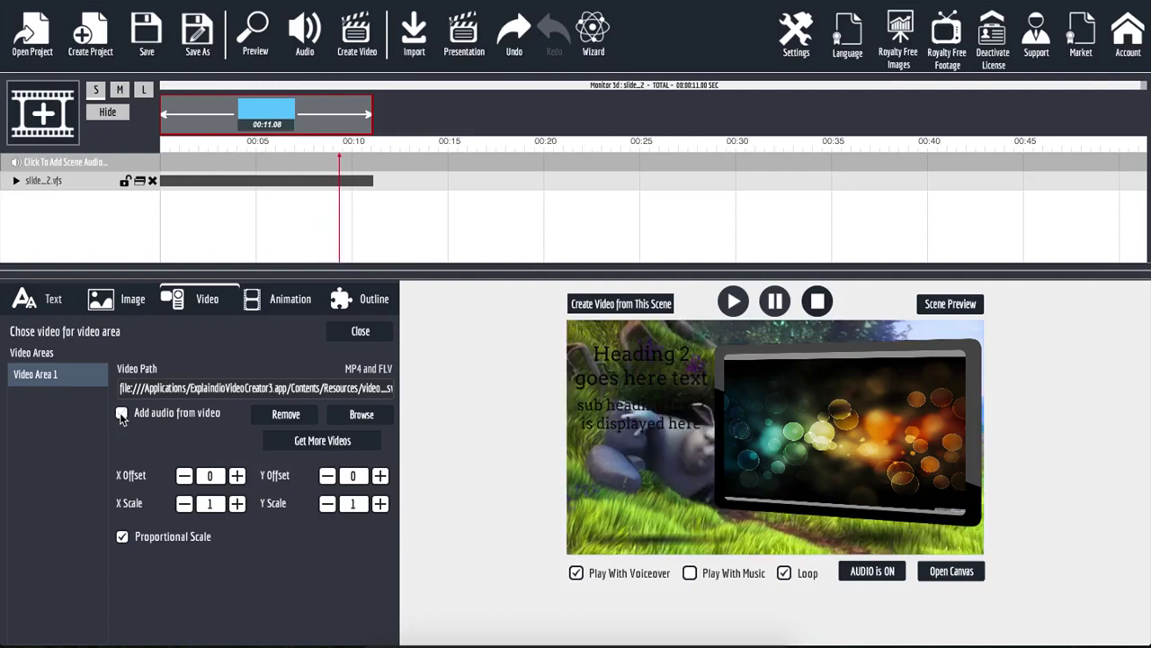
pyautogui.click(121, 413)
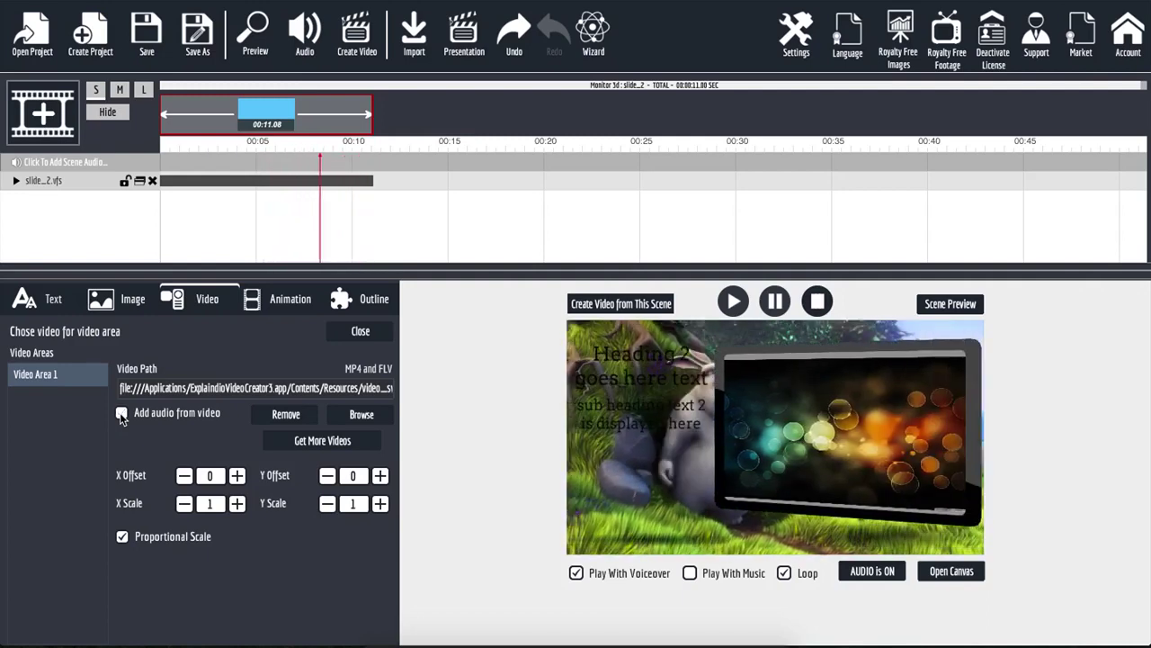
pyautogui.click(270, 415)
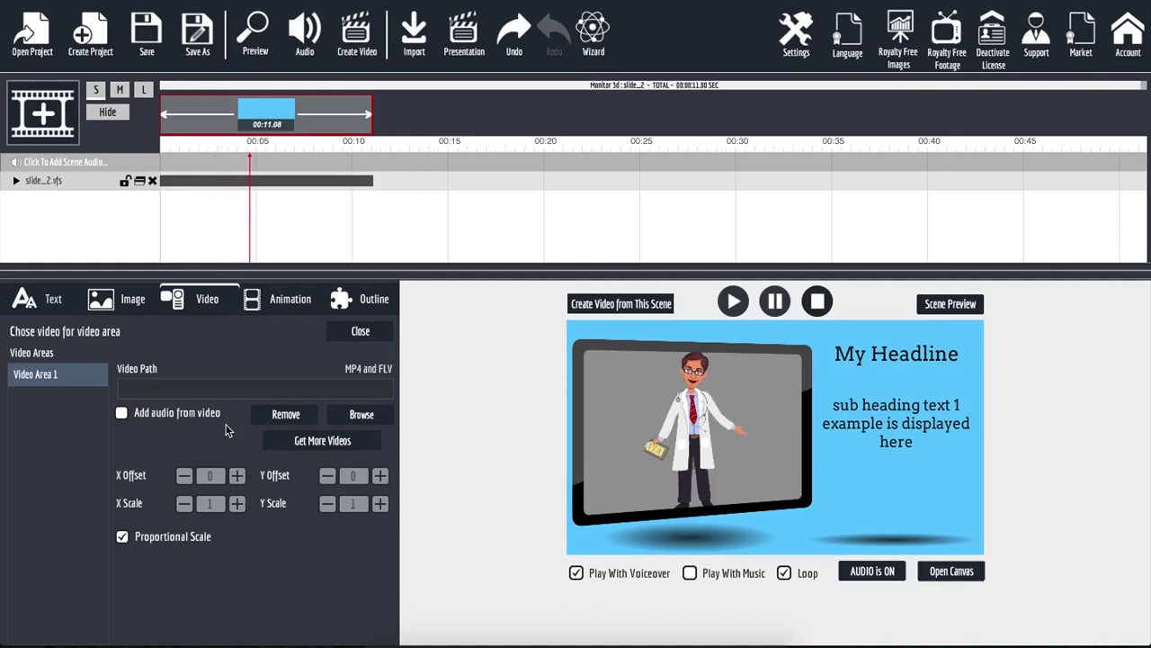
# - Enable Animation 1, try its variants 1 to 5, return to variant 1 and disable the animation
pyautogui.click(286, 302)
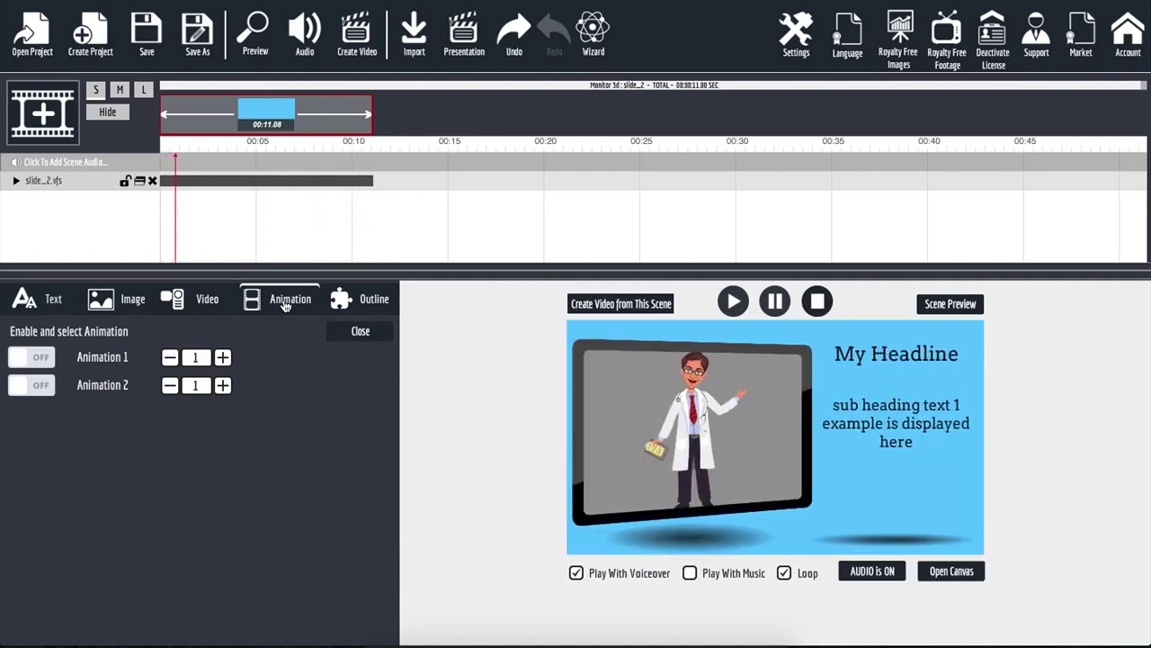
pyautogui.click(45, 360)
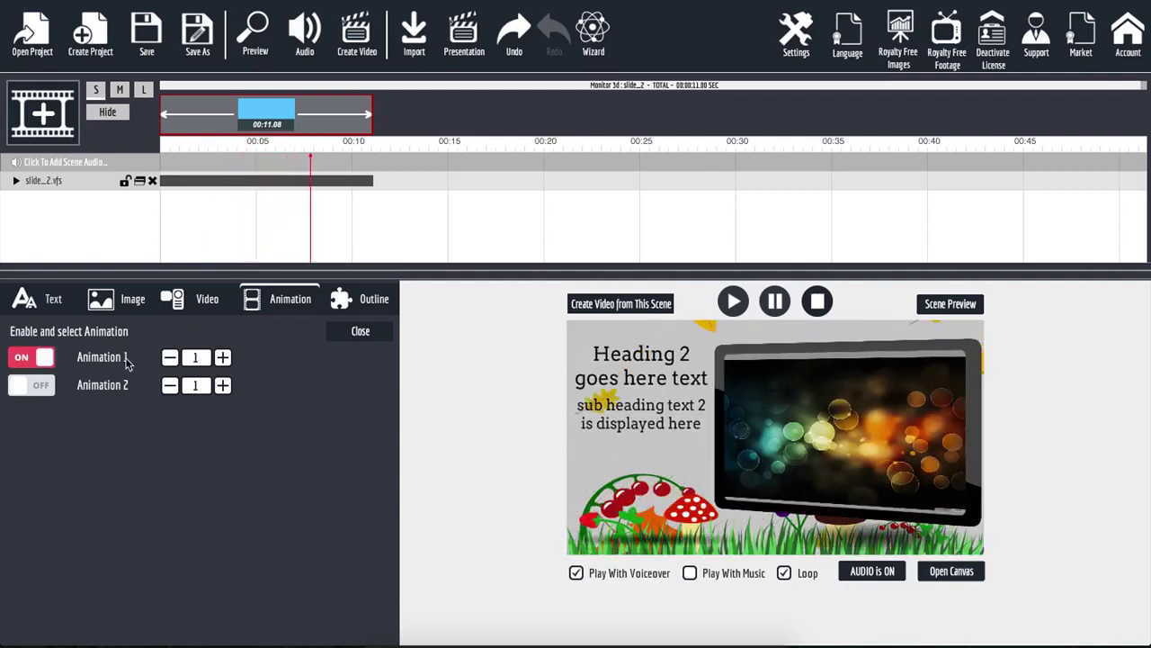
pyautogui.click(222, 357)
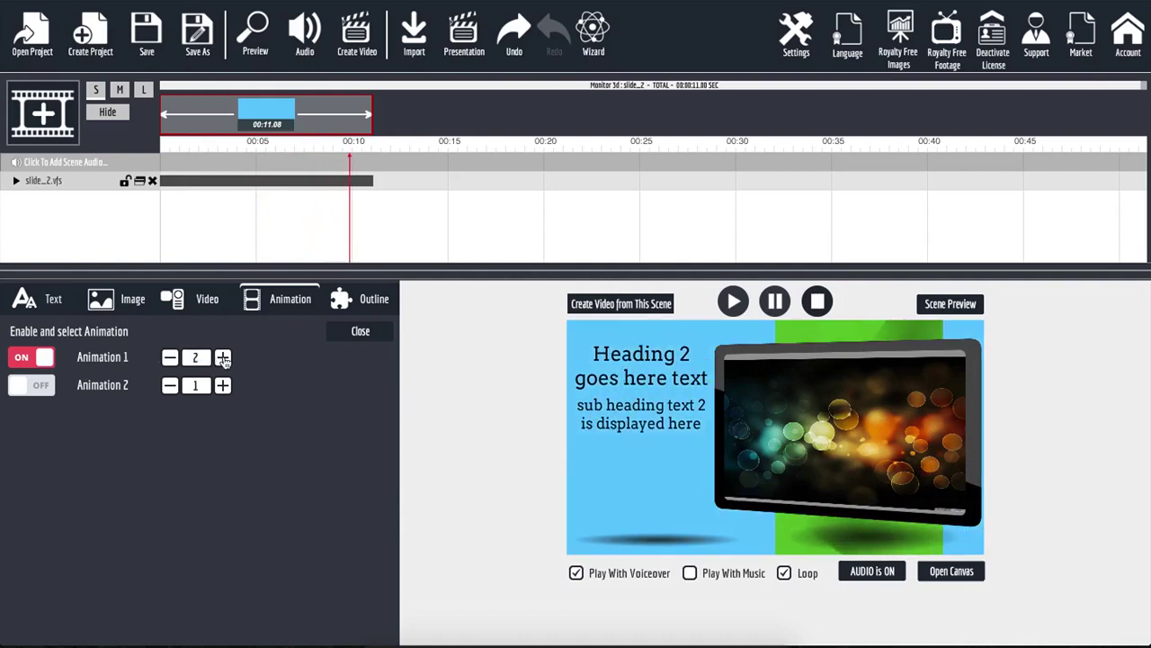
pyautogui.click(222, 357)
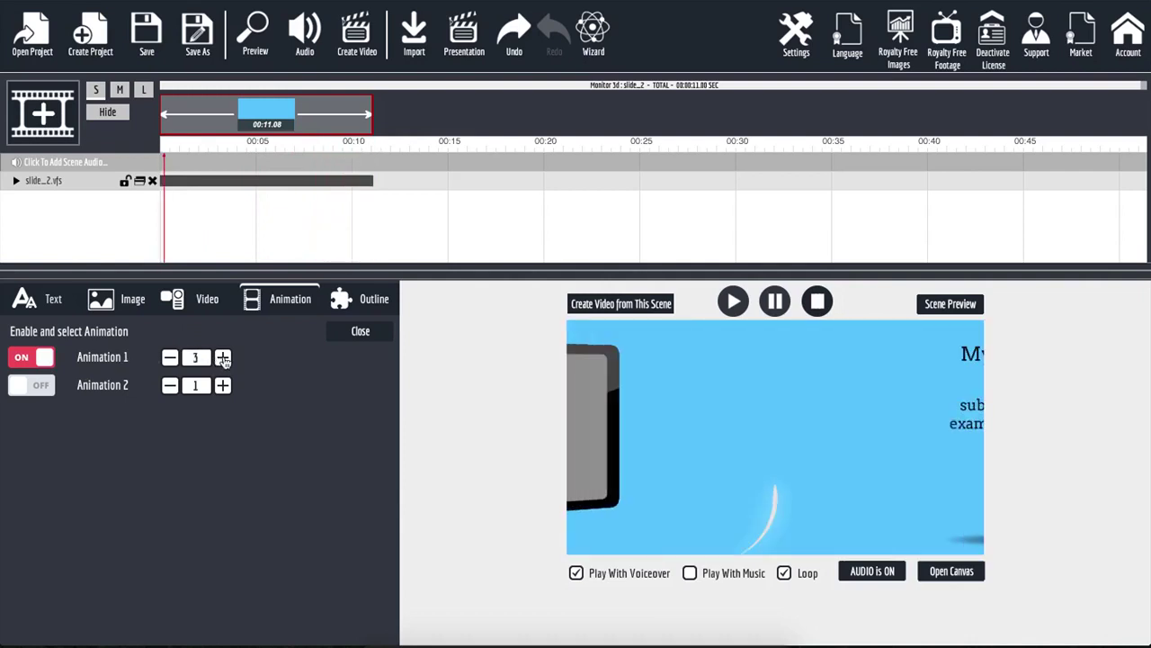
pyautogui.click(223, 357)
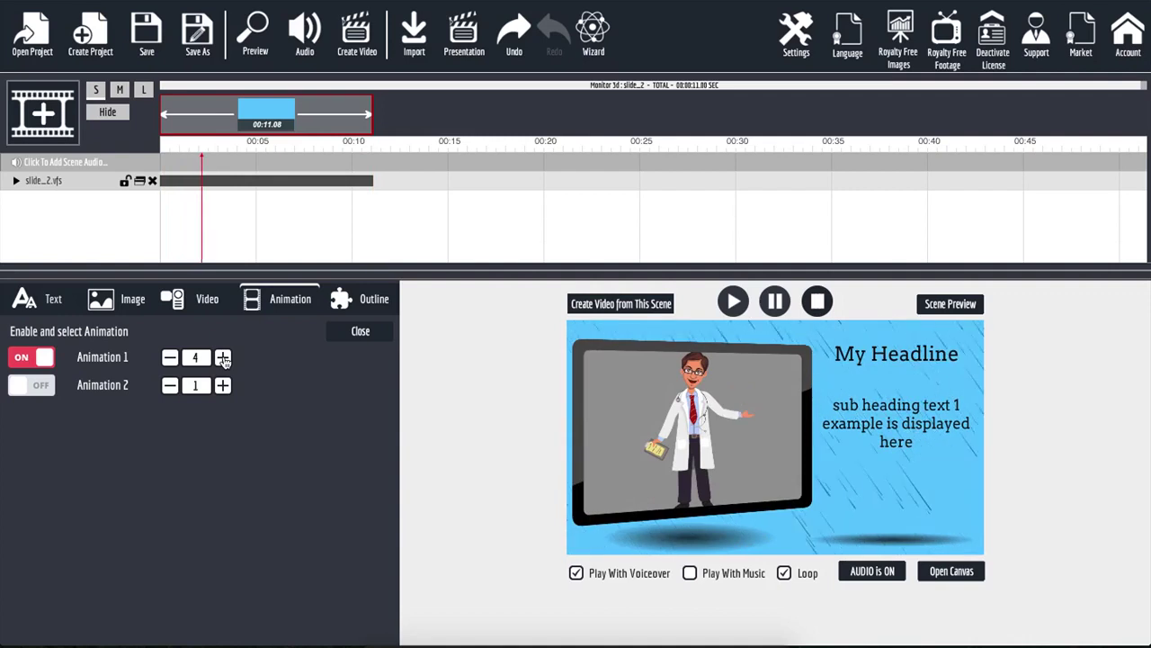
pyautogui.click(223, 357)
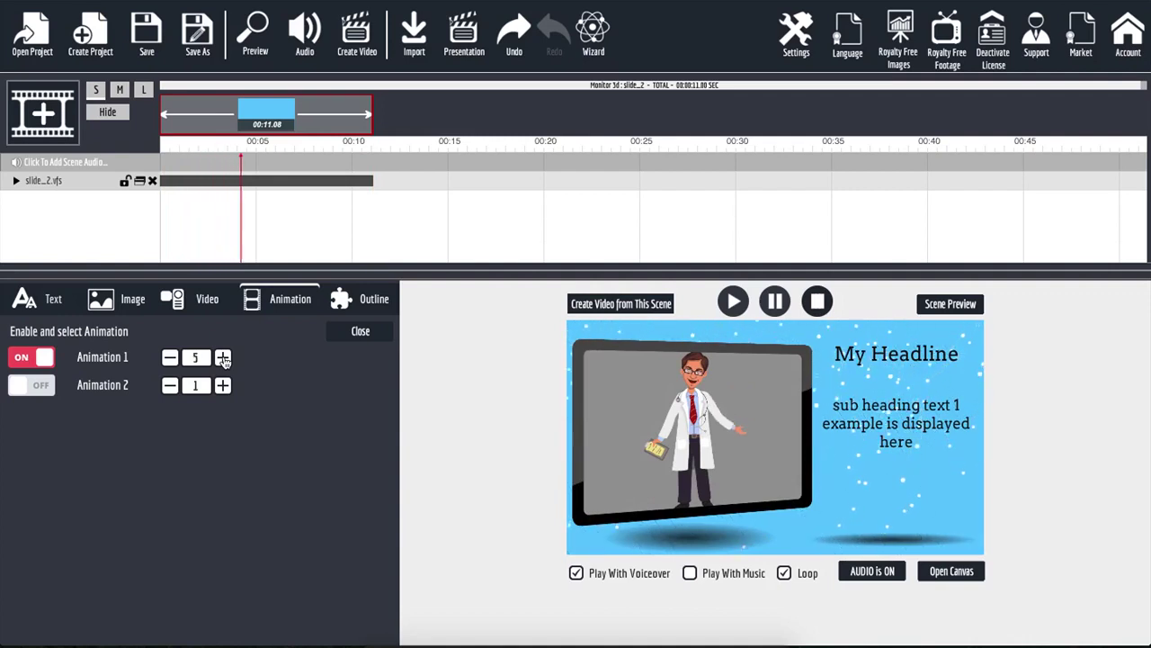
pyautogui.click(169, 357)
pyautogui.click(169, 357)
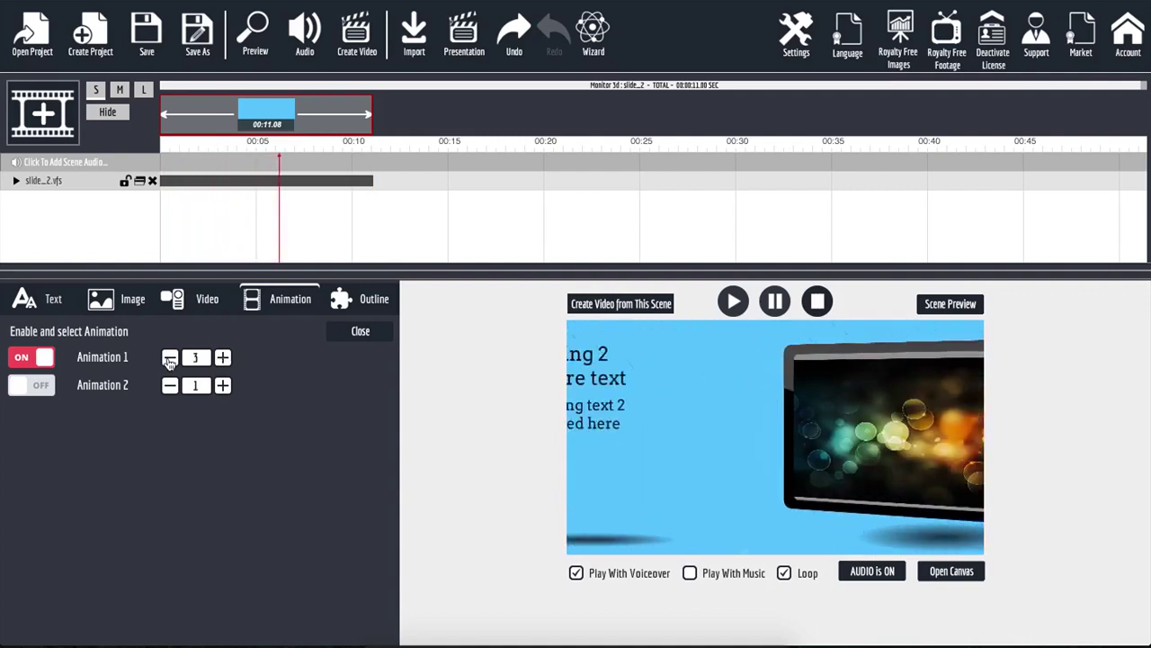
pyautogui.click(169, 357)
pyautogui.click(169, 357)
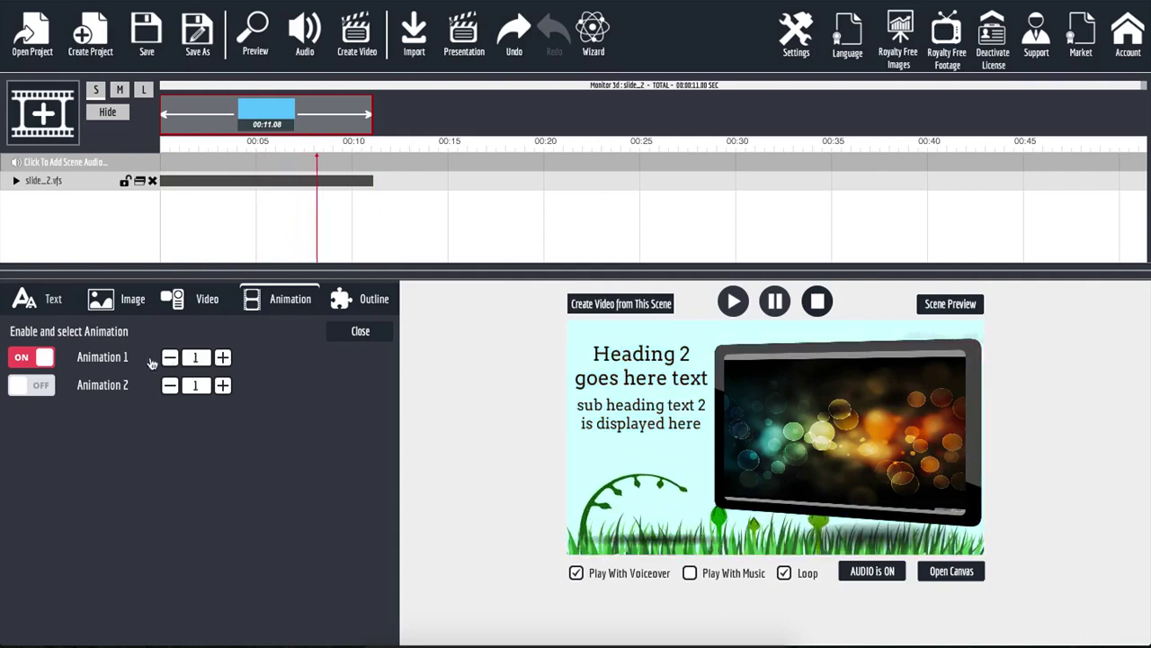
pyautogui.click(33, 359)
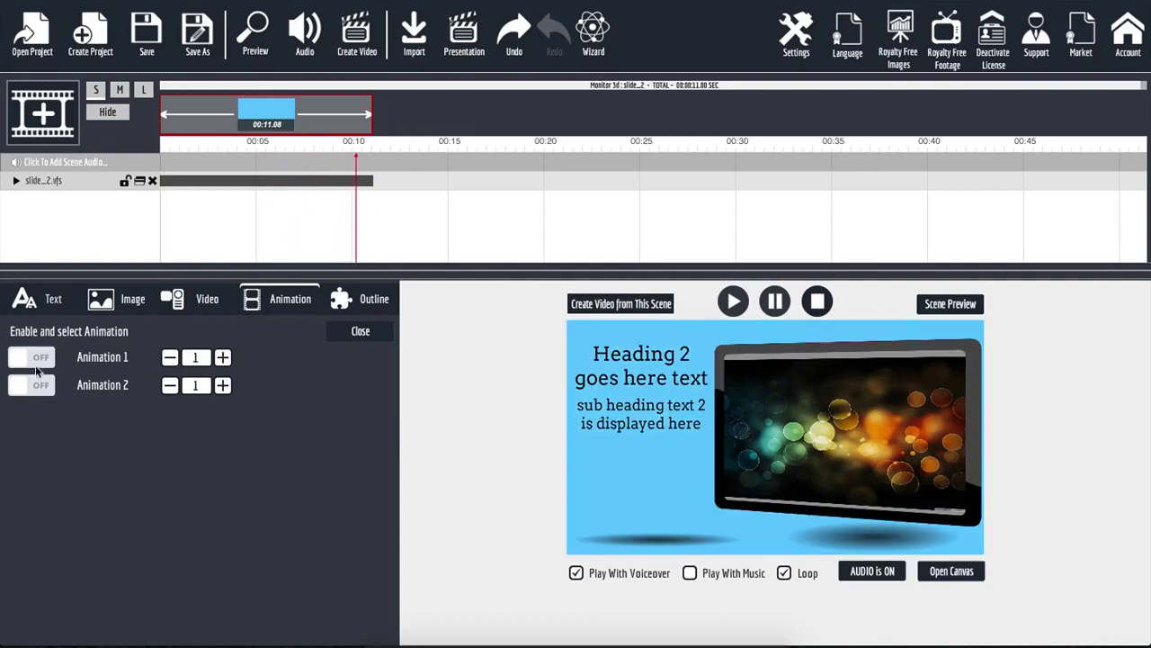
# - Enable Animation 2, try its variants up to 10, go back to variant 6 and disable the animation
pyautogui.click(27, 385)
pyautogui.click(222, 385)
pyautogui.click(222, 385)
pyautogui.click(222, 385)
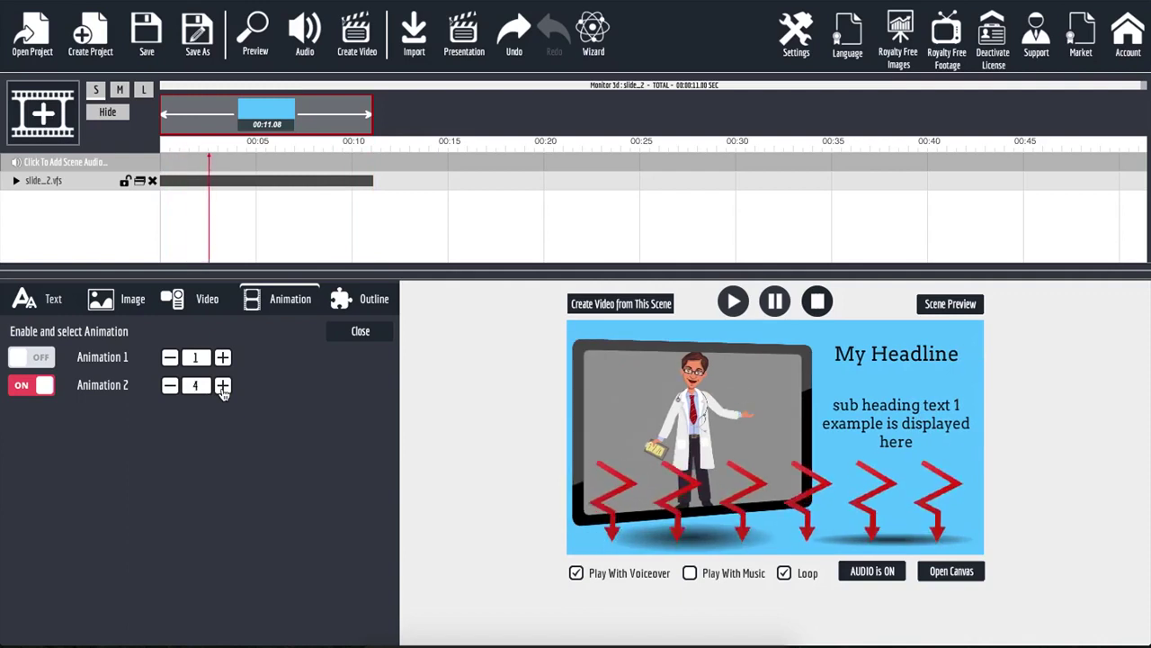
pyautogui.click(222, 385)
pyautogui.click(223, 385)
pyautogui.click(222, 385)
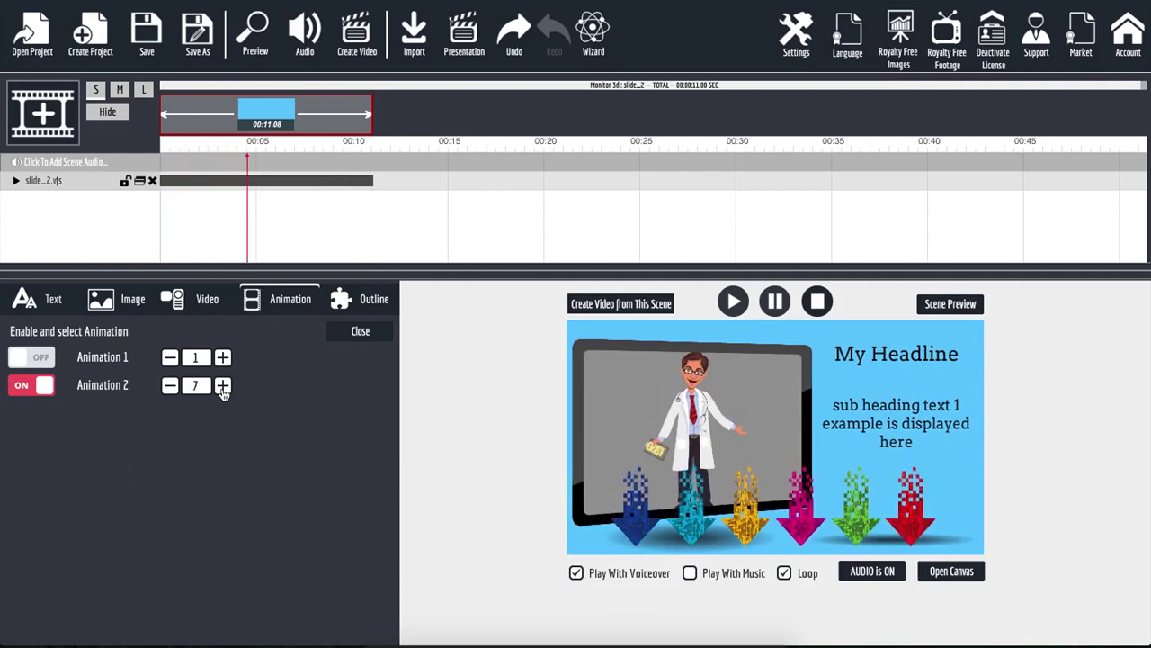
pyautogui.click(222, 385)
pyautogui.click(223, 385)
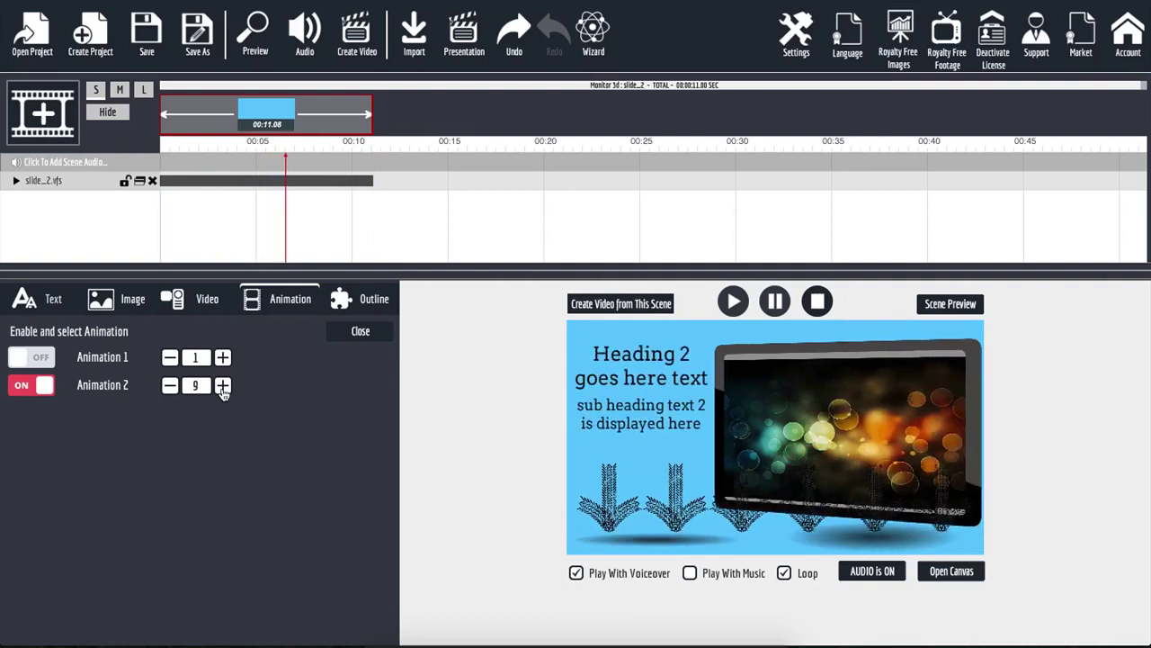
pyautogui.click(222, 385)
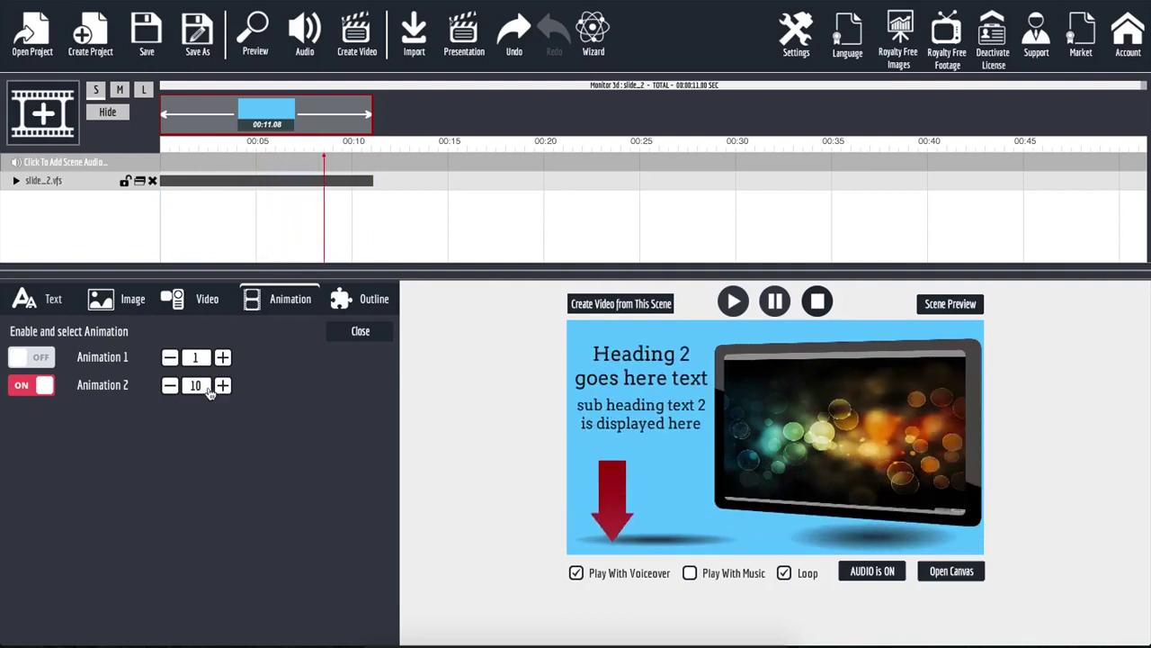
pyautogui.click(170, 385)
pyautogui.click(170, 385)
pyautogui.click(170, 385)
pyautogui.click(170, 385)
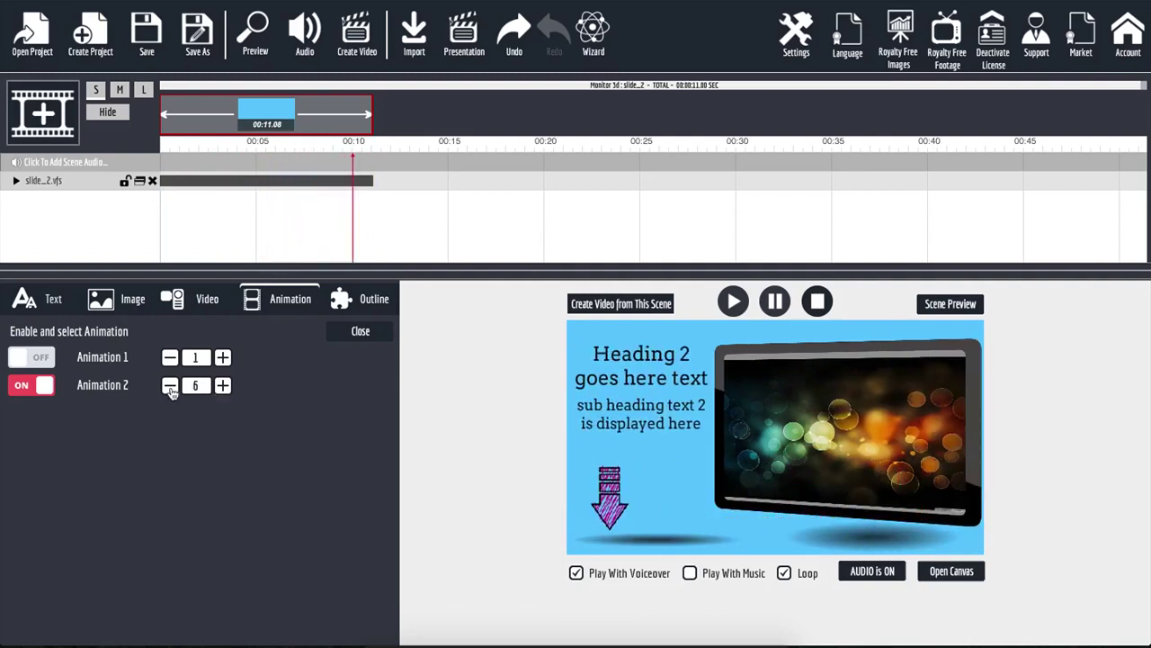
pyautogui.click(23, 391)
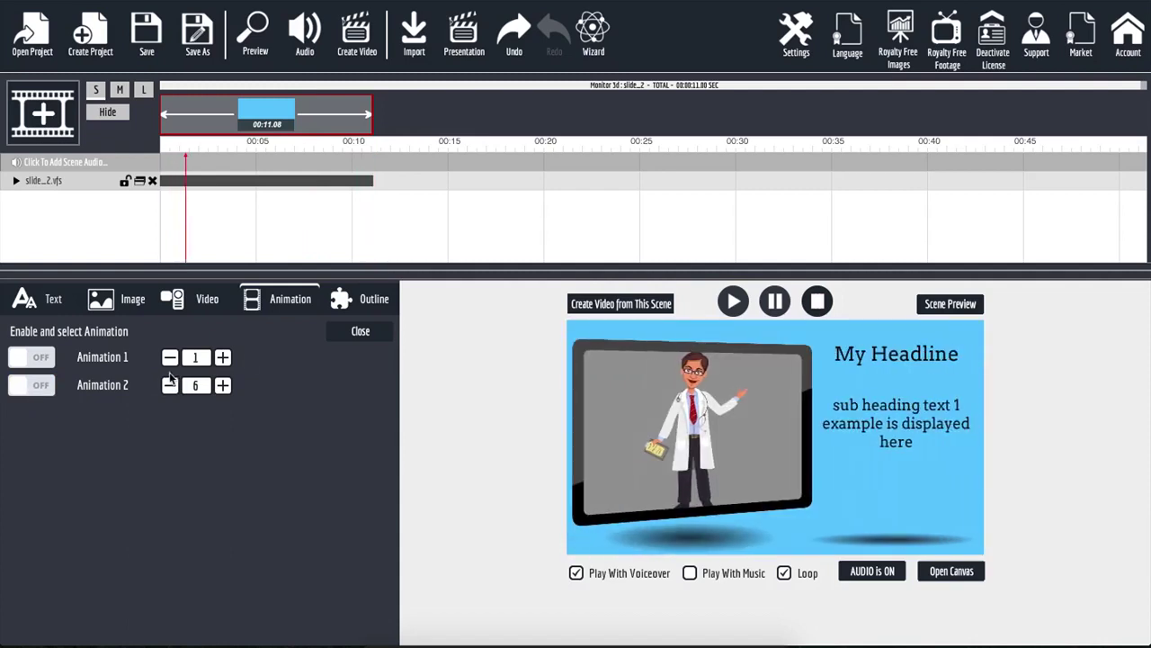
# - Check the slide's outline area settings, and set the text color of Text Area 1 to bright green
pyautogui.click(356, 306)
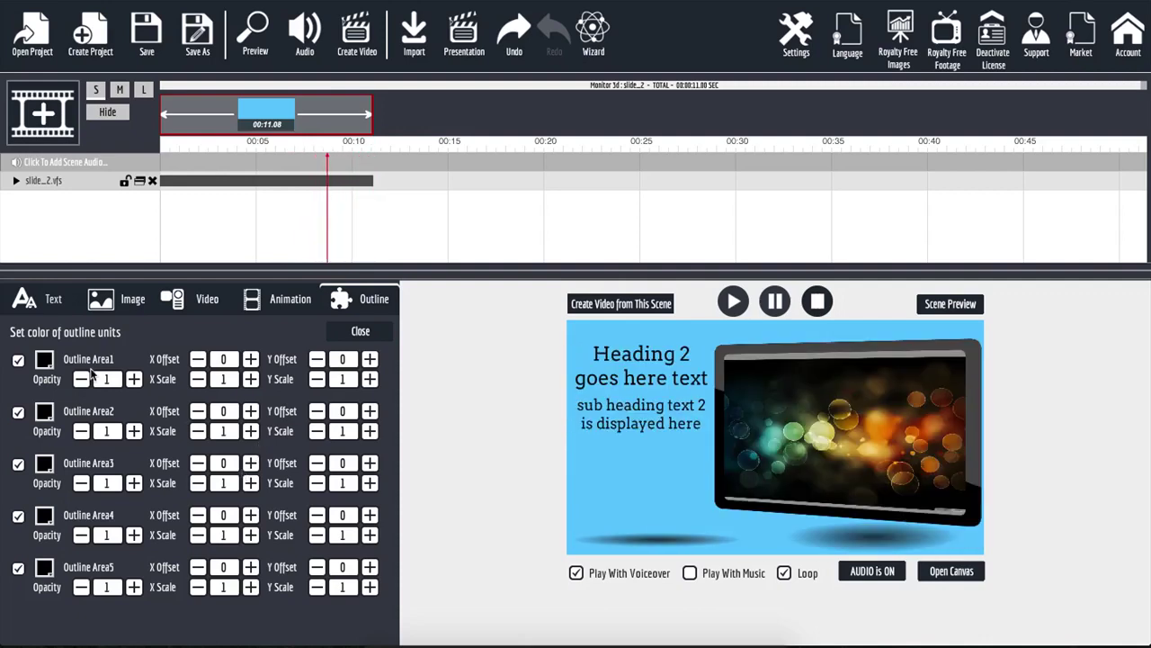
pyautogui.click(52, 299)
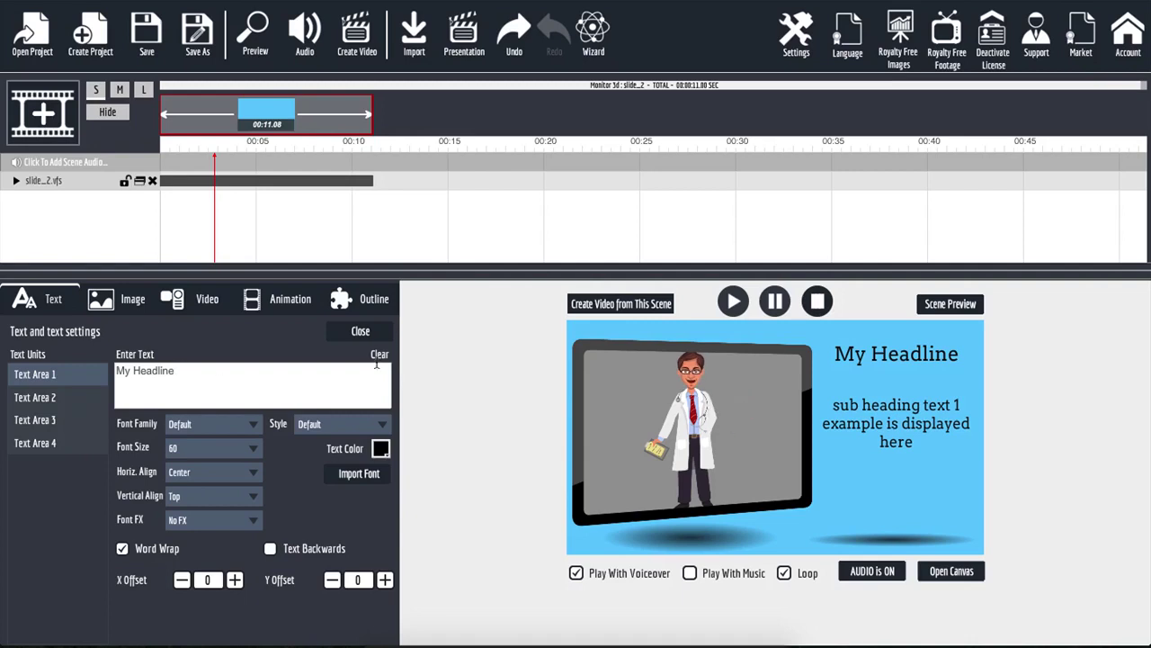
pyautogui.click(381, 449)
pyautogui.click(447, 480)
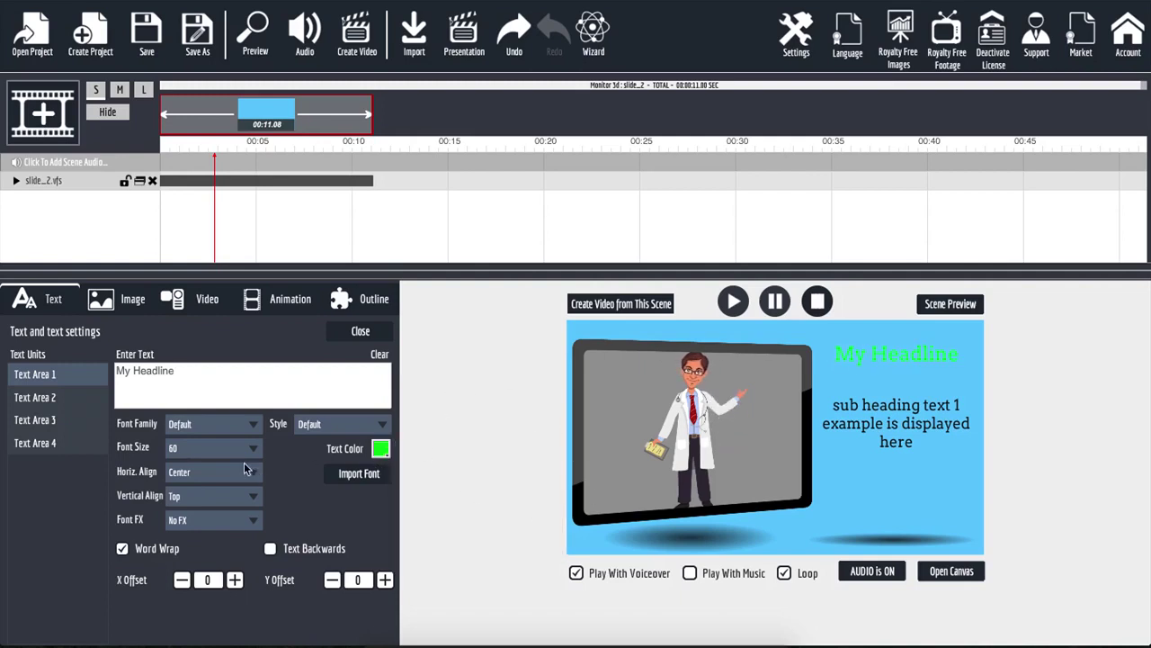
# - Change the font family of the "My Headline" text to Lemon
pyautogui.click(230, 426)
pyautogui.scroll(-10, 205, 499)
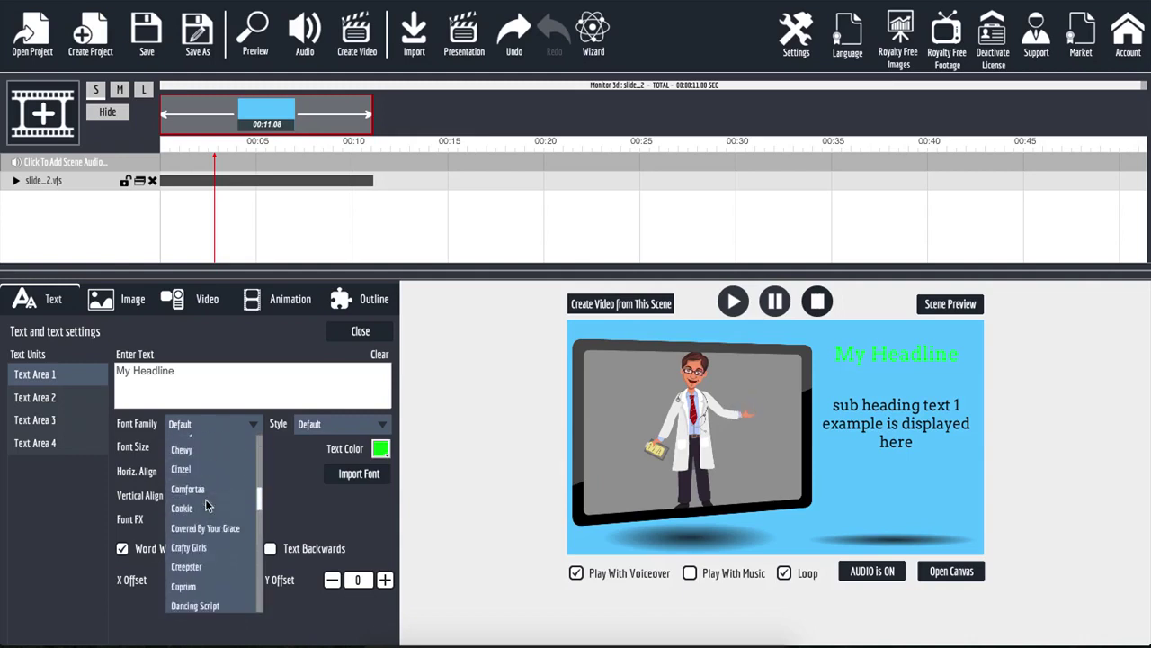
pyautogui.scroll(1, 202, 509)
pyautogui.click(198, 485)
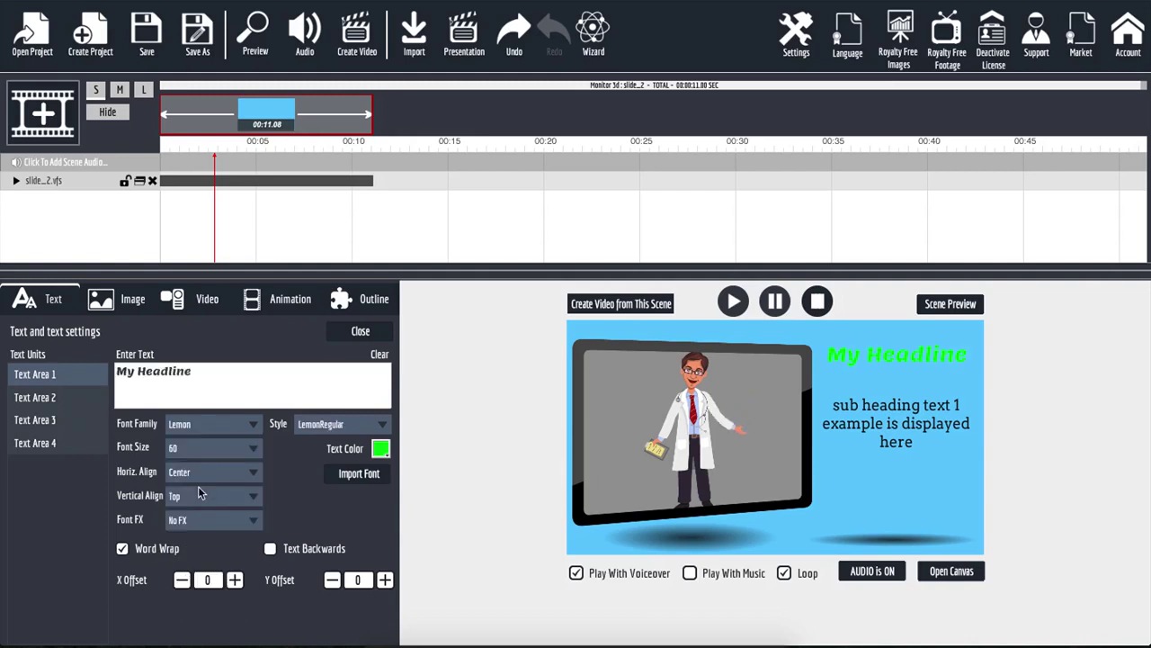
# - Try font size 75 for the "My Headline" text, and set it to 65
pyautogui.click(231, 445)
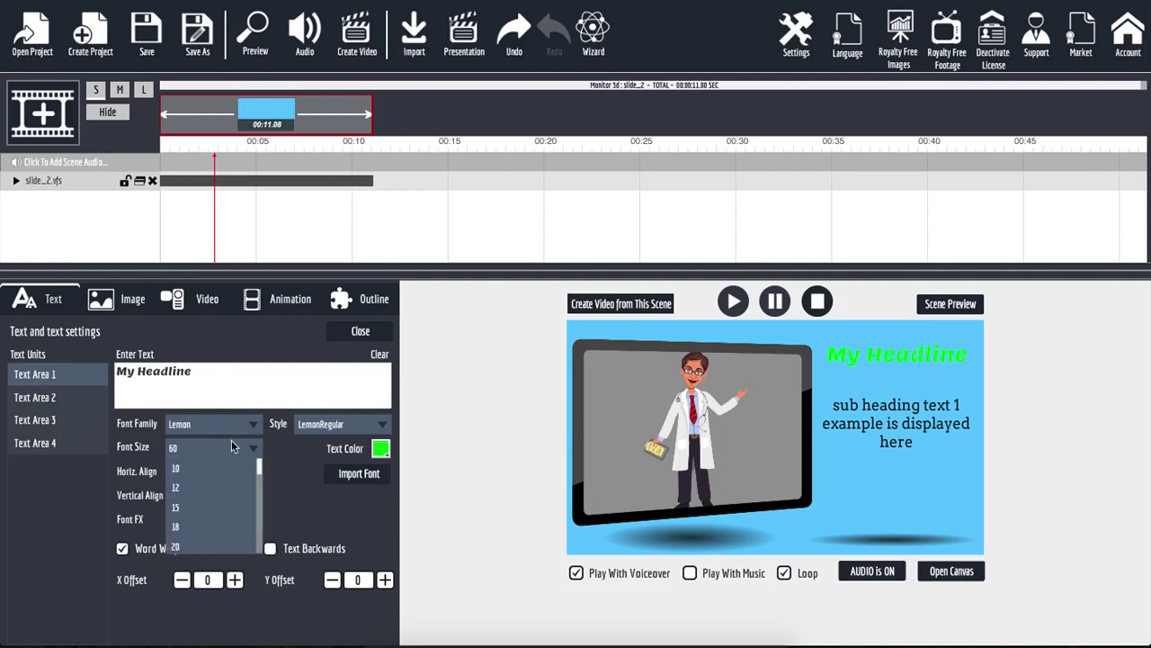
pyautogui.scroll(-5, 221, 501)
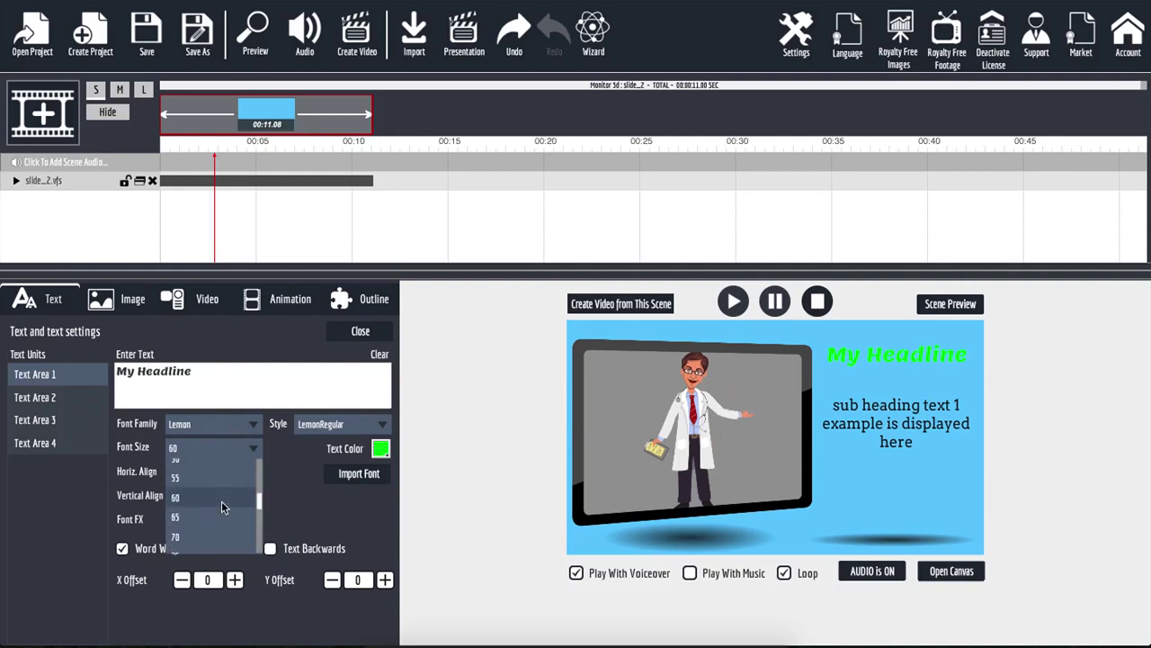
pyautogui.click(215, 519)
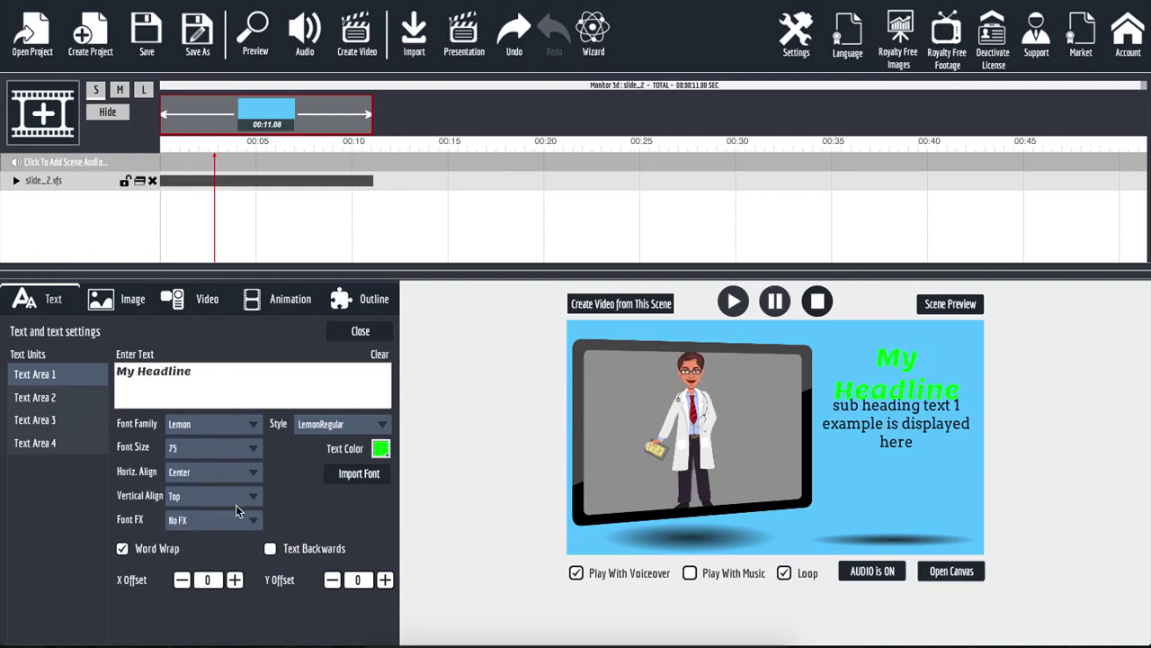
pyautogui.click(235, 444)
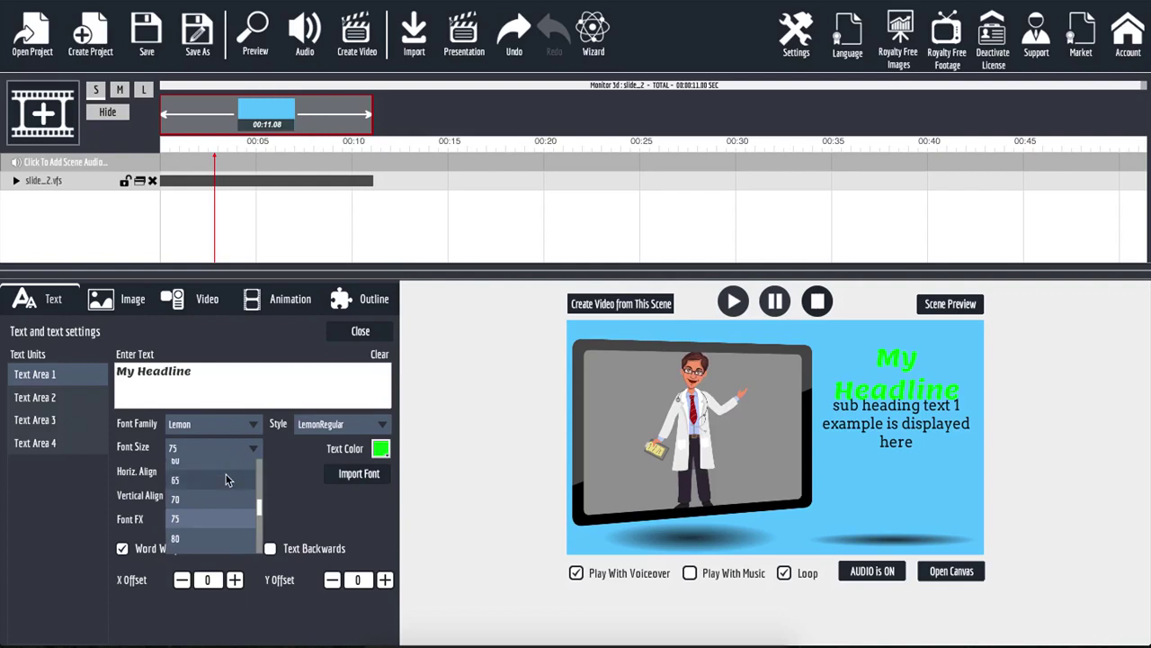
pyautogui.click(229, 481)
# - Change the font family of the "My Headline" text to Lobster and its text color to white
pyautogui.click(219, 426)
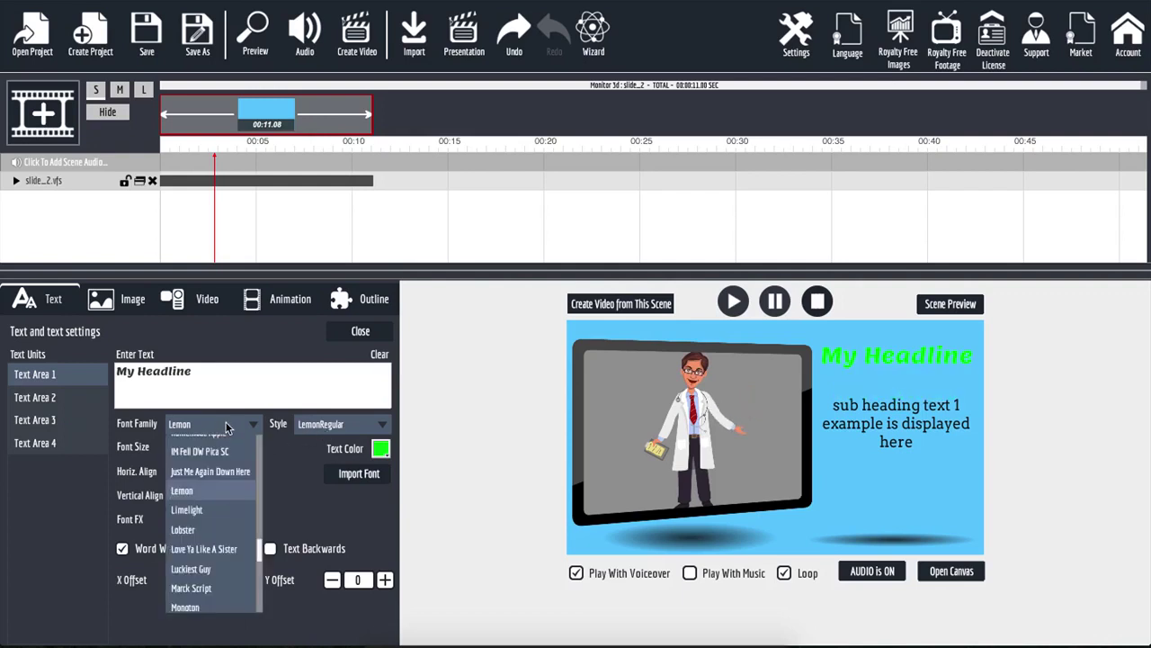
pyautogui.click(213, 528)
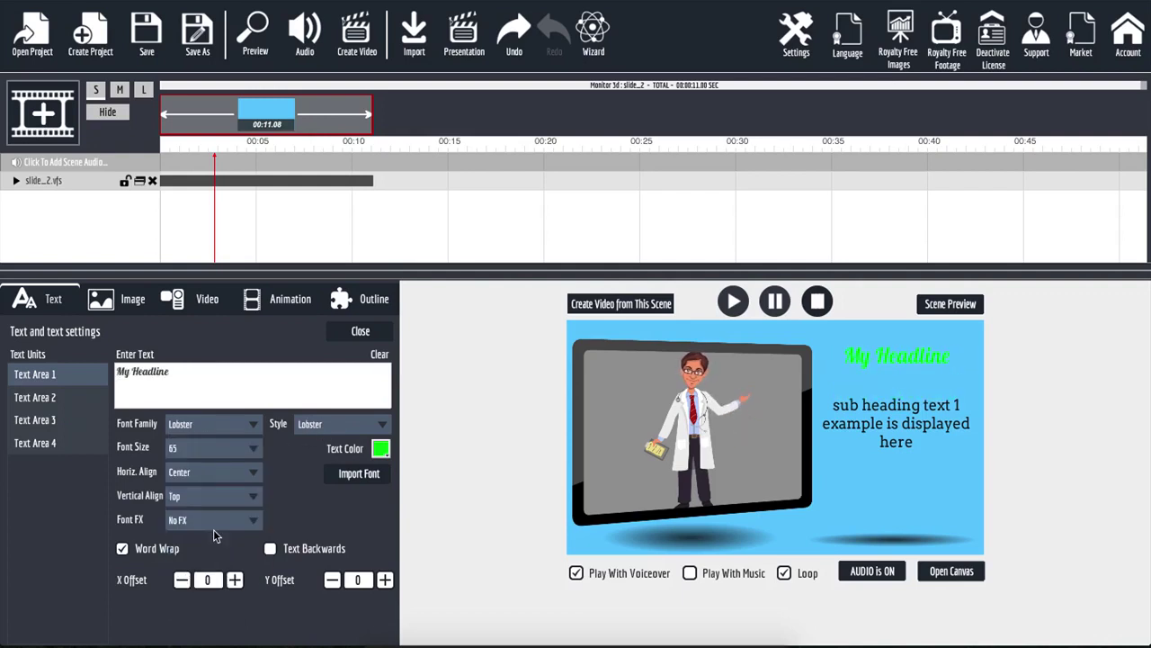
pyautogui.click(381, 449)
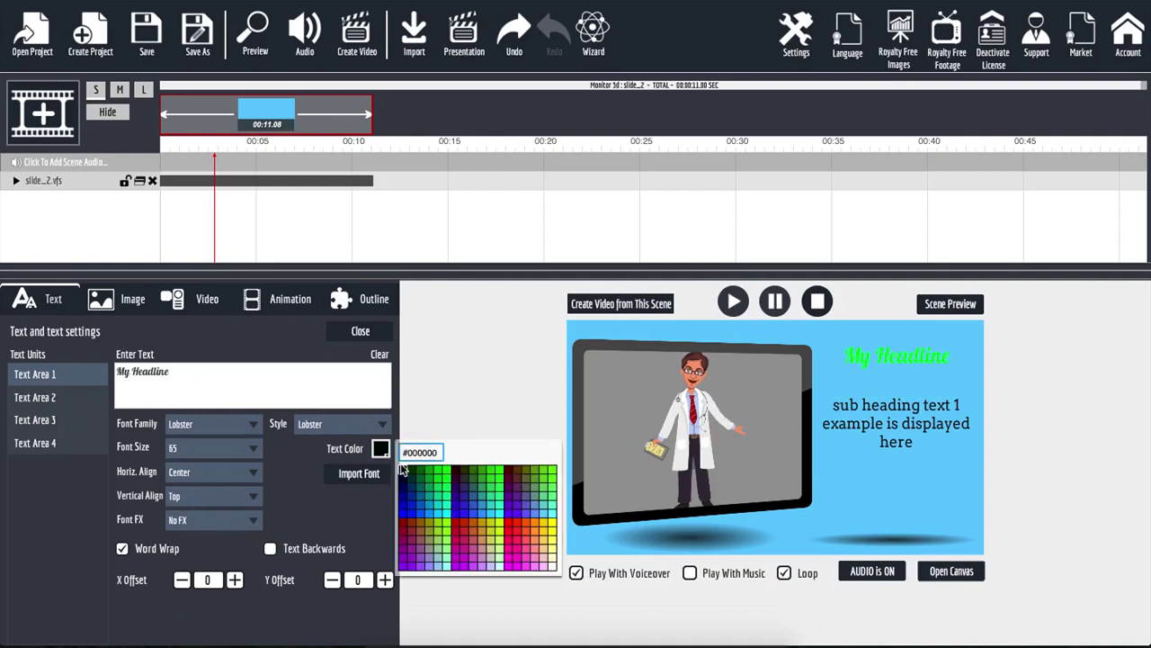
pyautogui.click(402, 469)
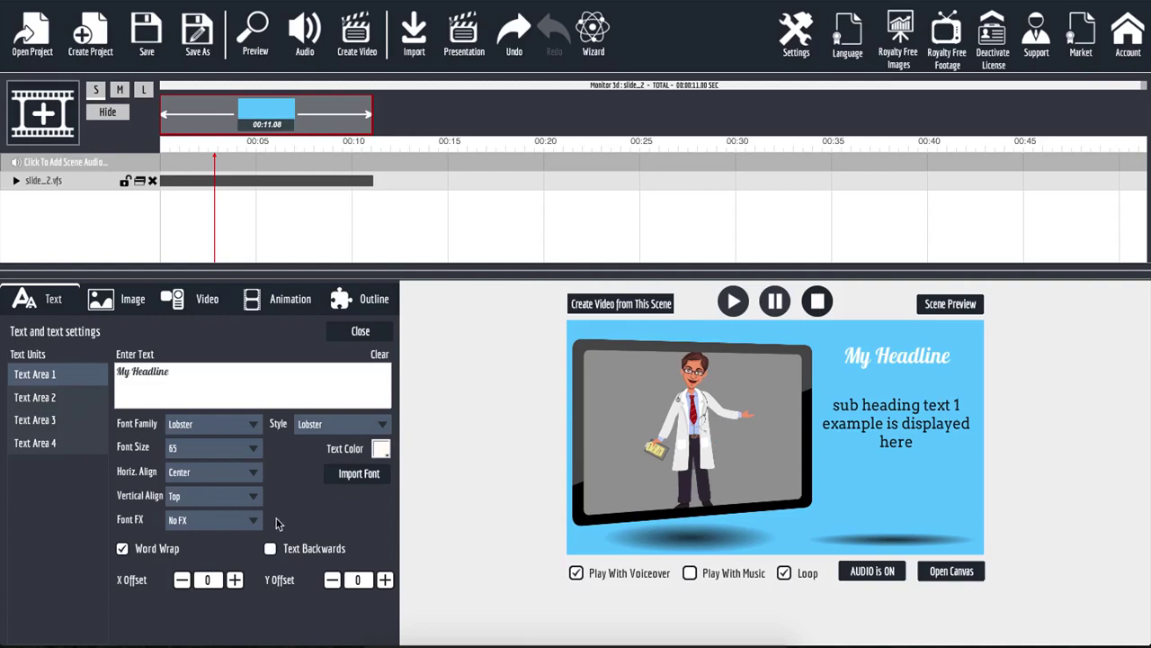
# - Try shifting the "My Headline" text horizontally with an X offset of 16
pyautogui.click(234, 580)
pyautogui.click(234, 580)
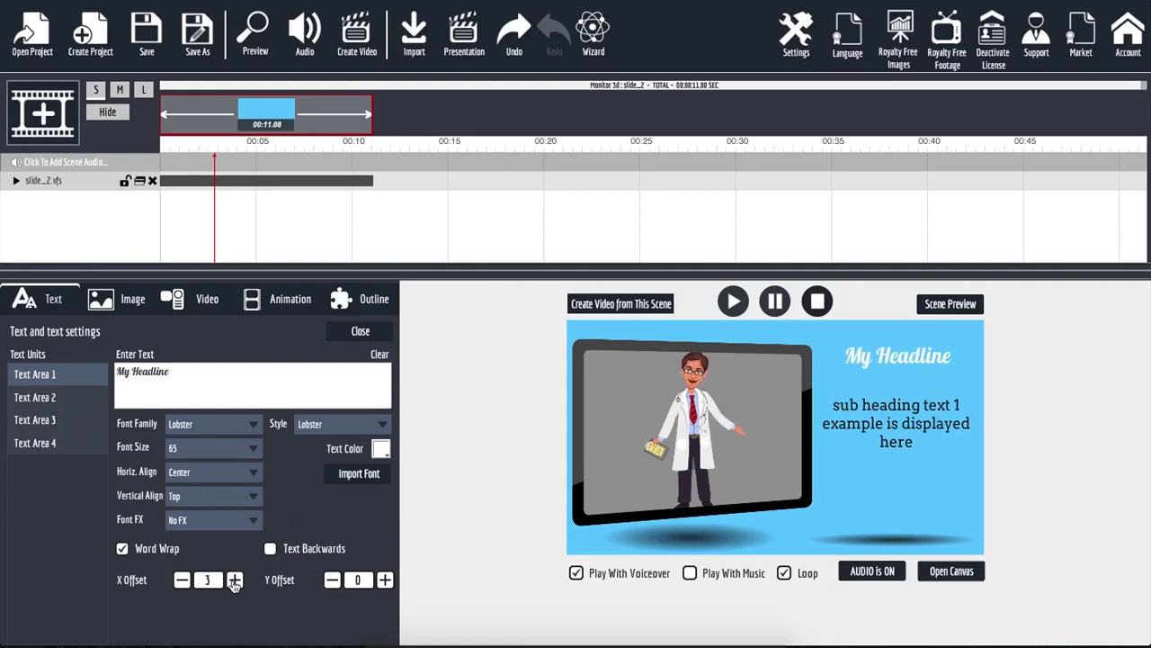
pyautogui.click(234, 580)
pyautogui.click(234, 580)
pyautogui.click(234, 580)
pyautogui.click(234, 580)
pyautogui.click(234, 580)
pyautogui.click(234, 580)
pyautogui.click(233, 580)
pyautogui.click(234, 580)
pyautogui.click(234, 580)
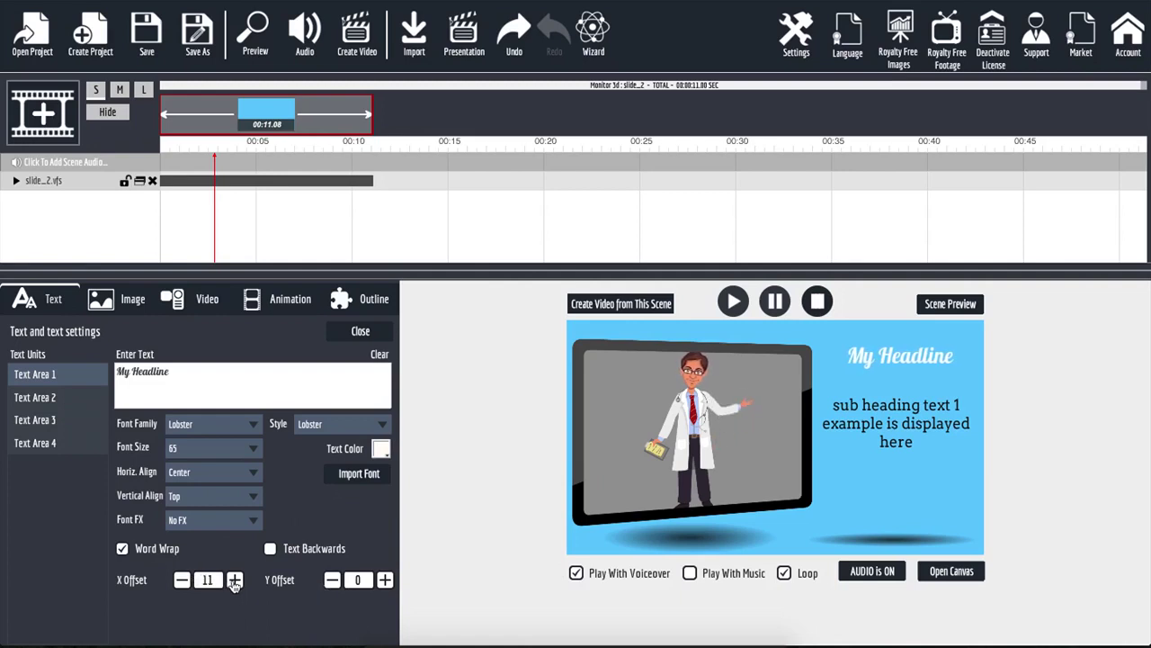
pyautogui.click(234, 580)
pyautogui.click(234, 581)
pyautogui.click(234, 580)
pyautogui.click(234, 580)
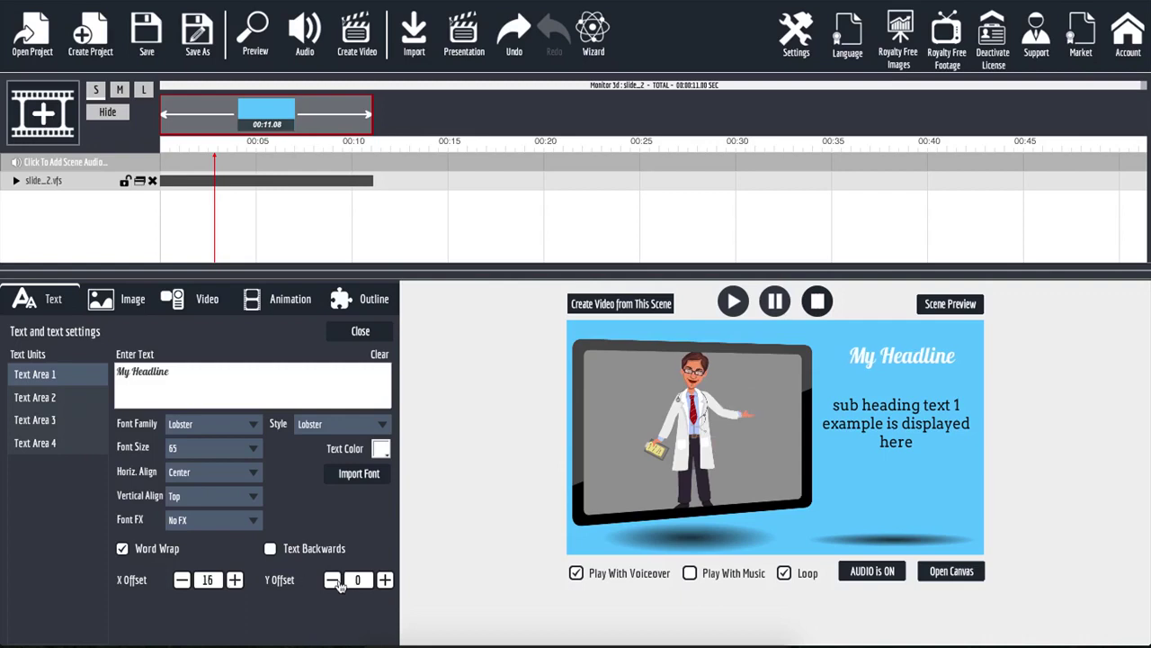
# - Try moving the "My Headline" text up with a Y offset of -9
pyautogui.doubleClick(333, 580)
pyautogui.click(333, 581)
pyautogui.doubleClick(332, 580)
pyautogui.doubleClick(333, 580)
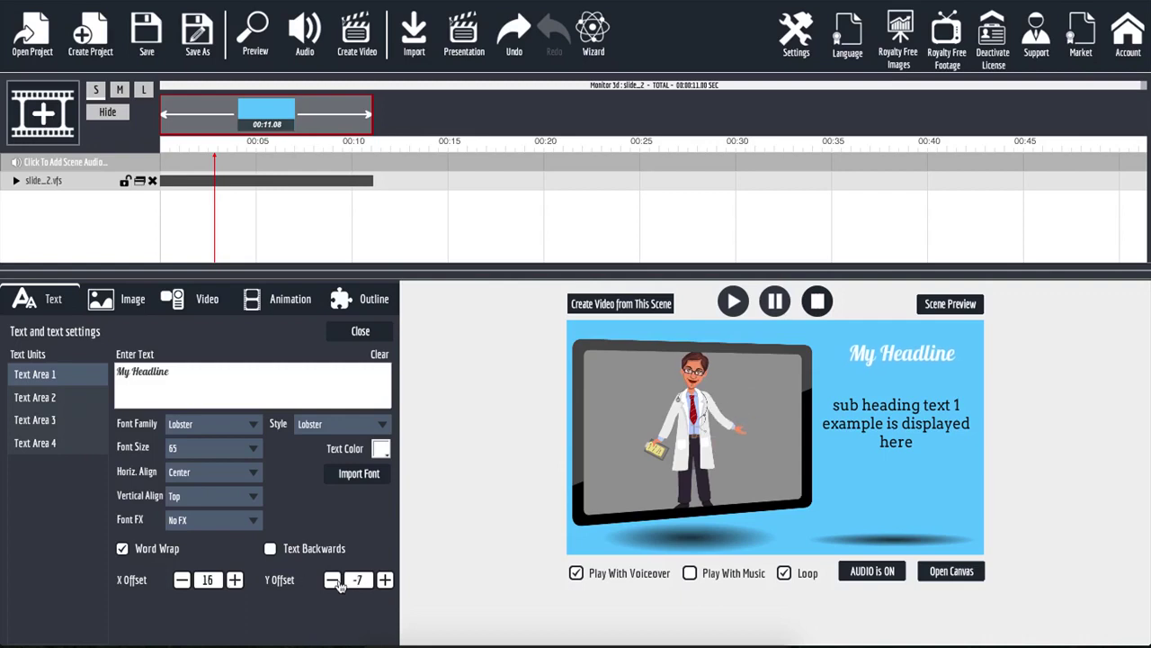
pyautogui.doubleClick(333, 580)
# - Set the Y offset of the "My Headline" text to 44 and its X offset to -11
pyautogui.click(385, 580)
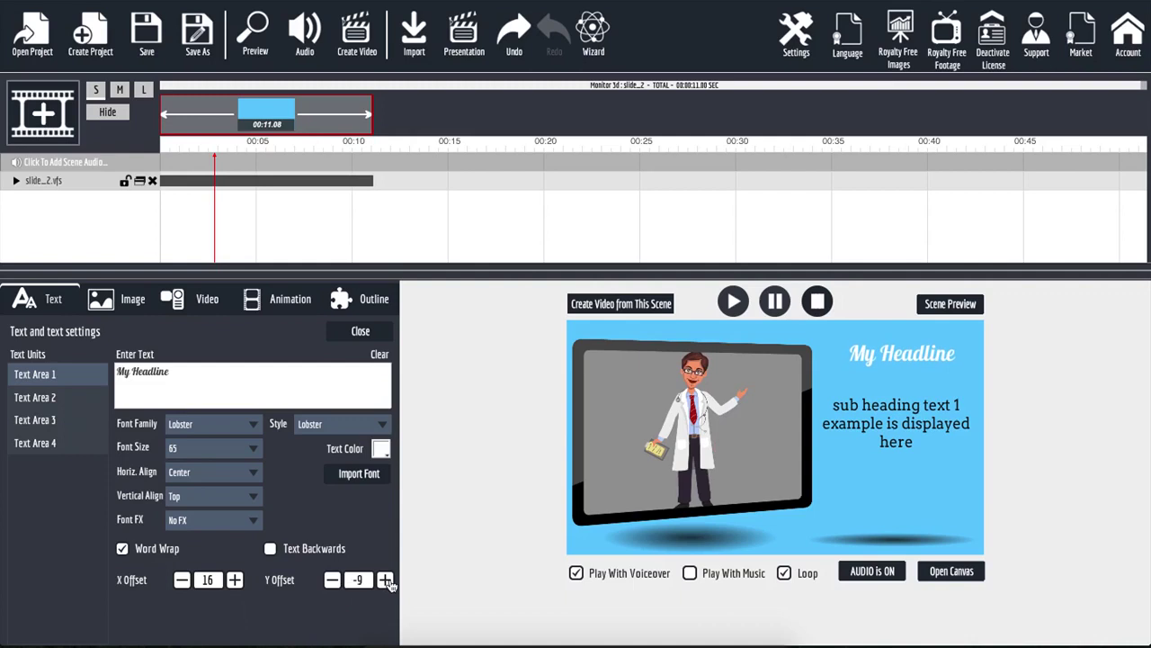
pyautogui.click(385, 580)
pyautogui.moveTo(385, 580); pyautogui.dragTo(333, 580)
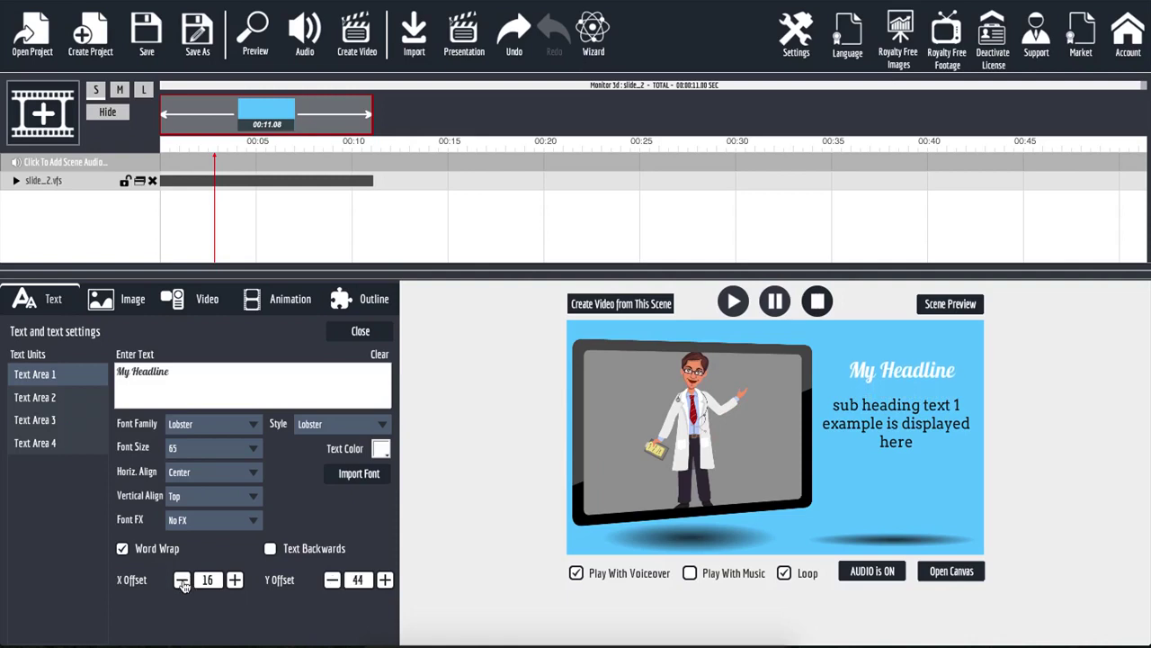
pyautogui.moveTo(183, 583); pyautogui.dragTo(234, 582)
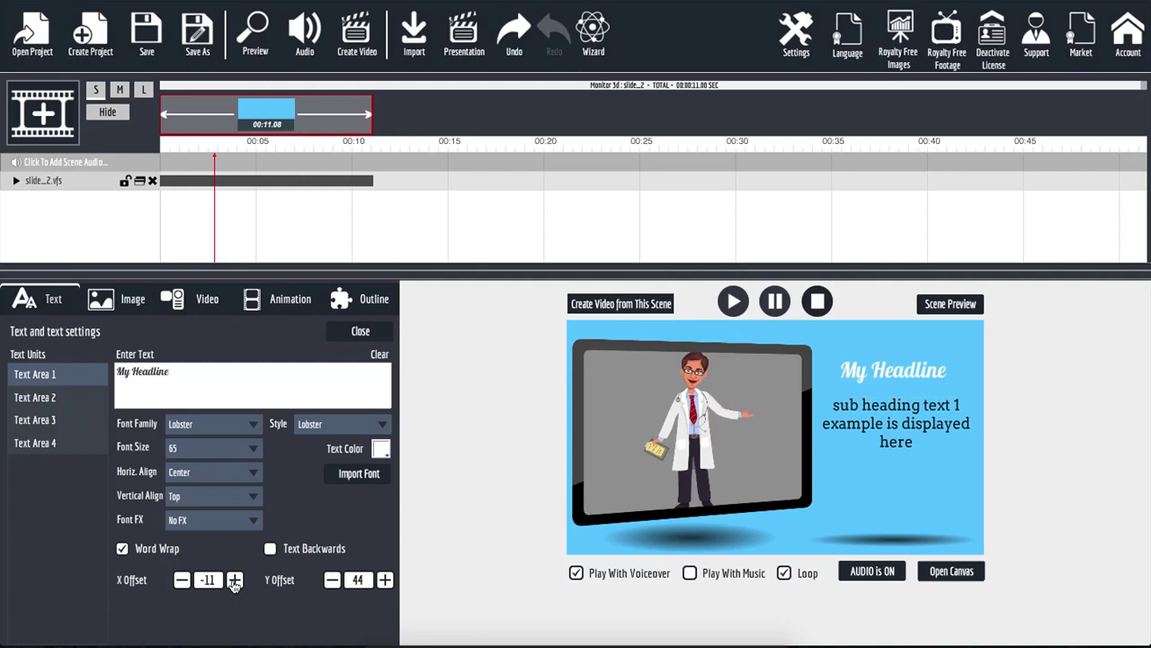
# - Set the X offset of the doctor image in Image Area 2 to -181
pyautogui.click(117, 303)
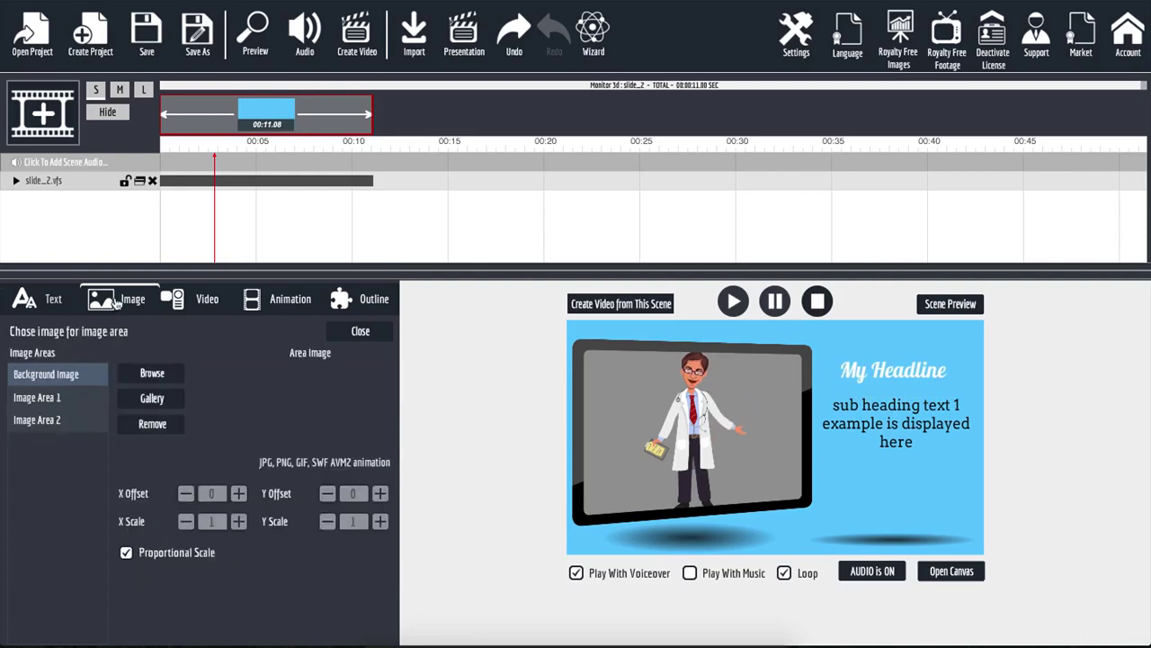
pyautogui.click(66, 400)
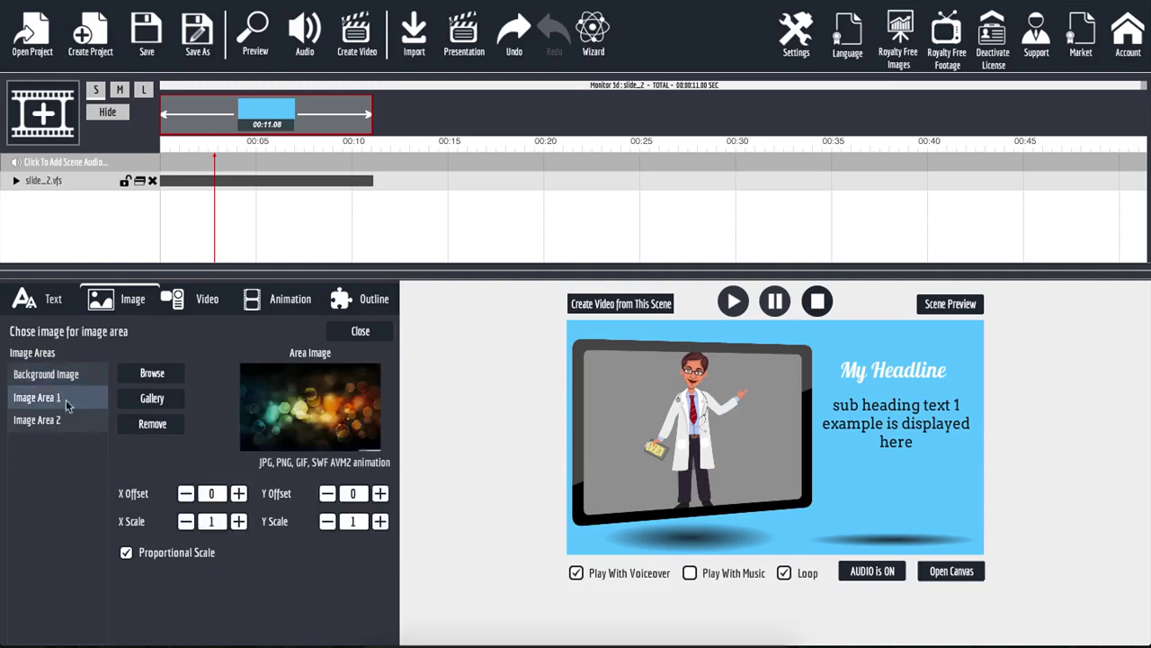
pyautogui.click(56, 420)
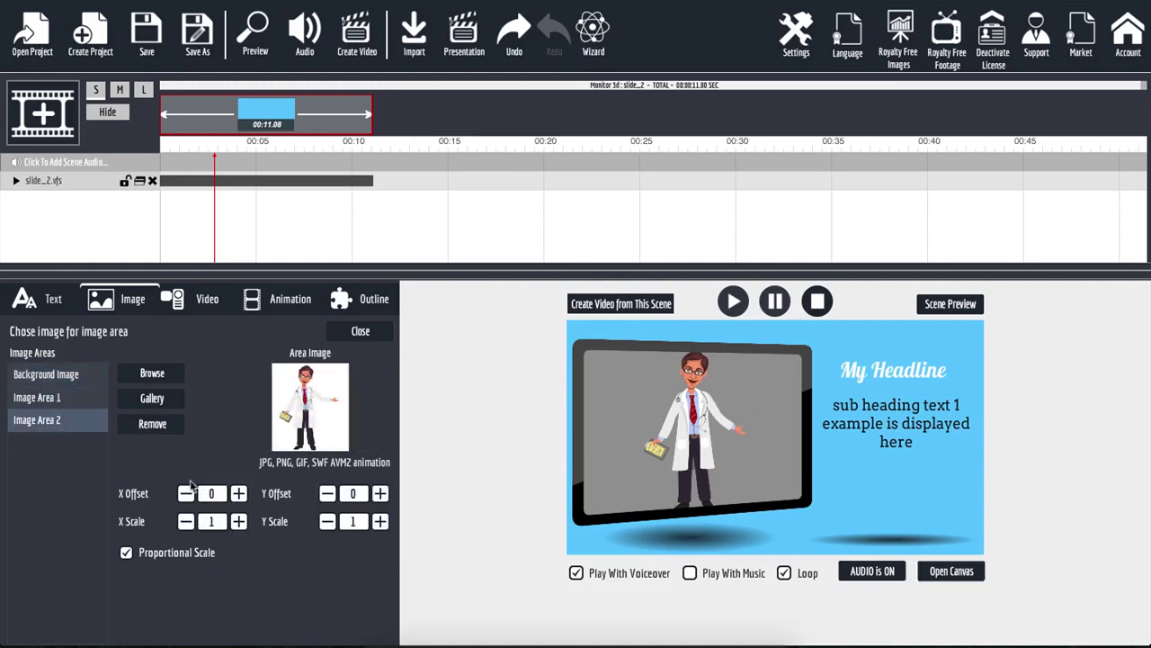
pyautogui.click(187, 497)
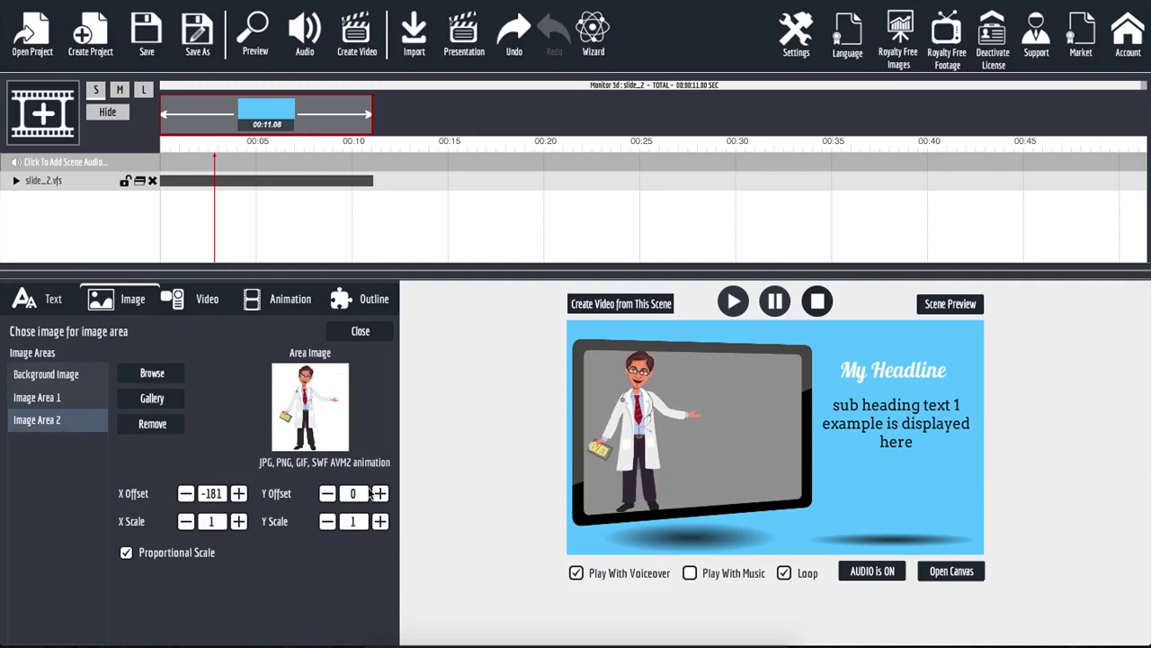
# - Try a Y offset of 85 for the Image Area 2 doctor, set it to -21, and close the slide customization
pyautogui.click(380, 494)
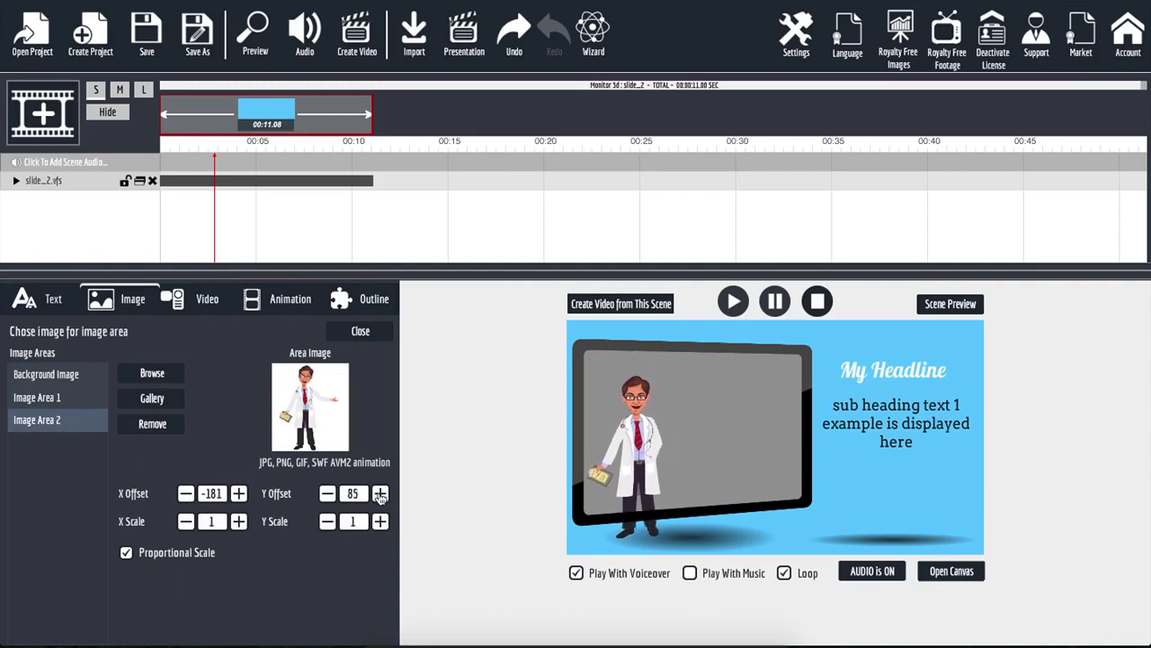
pyautogui.click(327, 494)
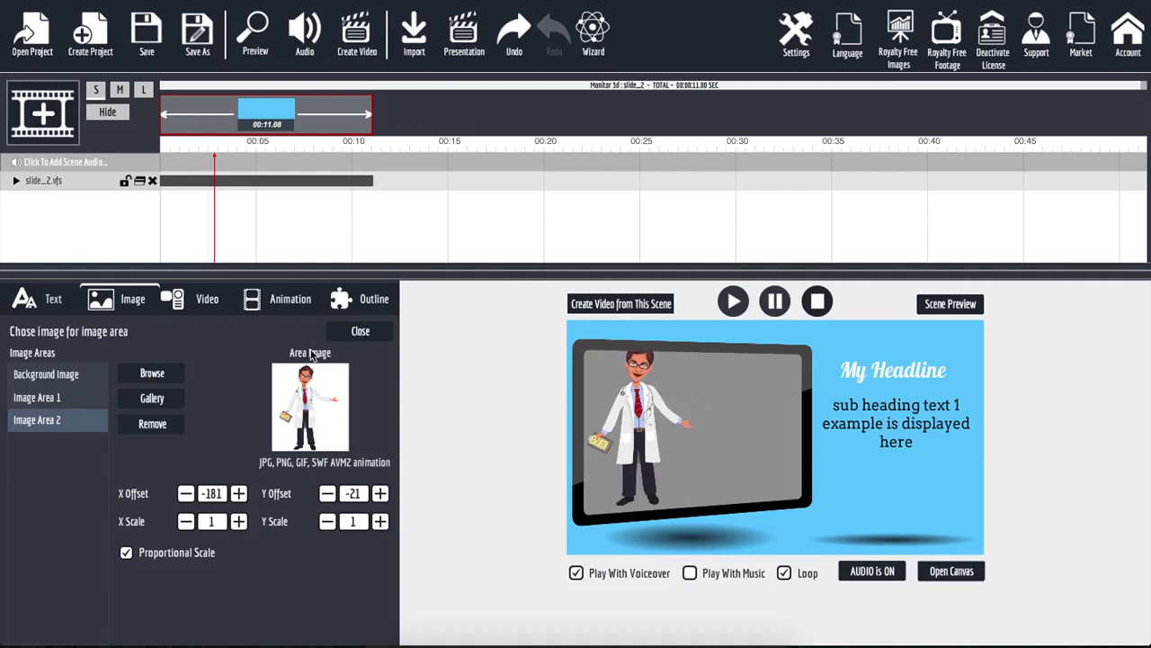
pyautogui.click(360, 332)
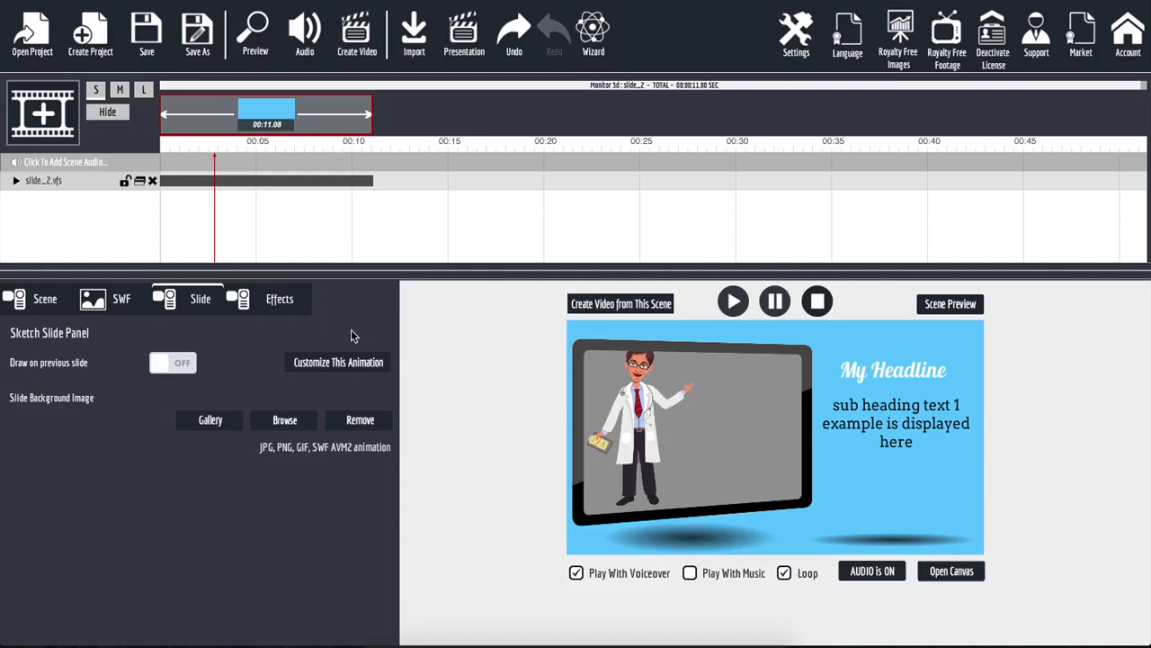